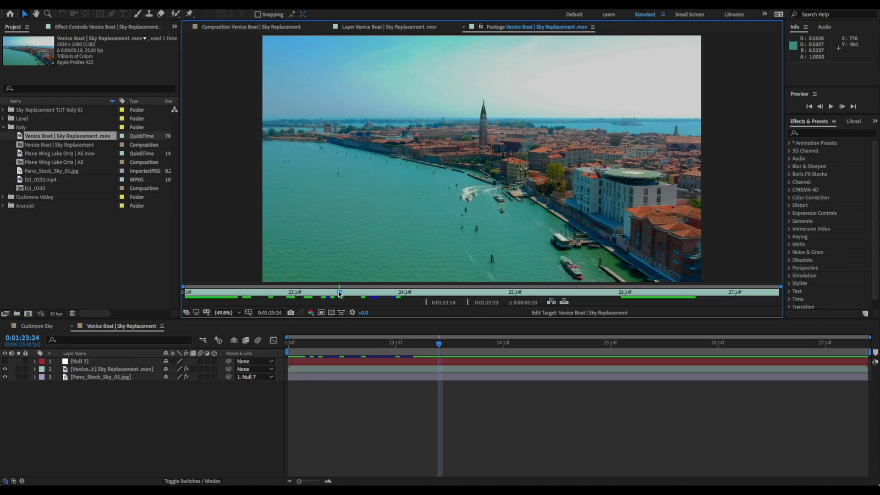
- Create a new composition from Venice Boat | Sky Replacement .mov and scrub through its opening
drag(338, 292, 156, 303)
key(Home)
drag(59, 139, 28, 313)
drag(289, 348, 350, 346)
key(Home)
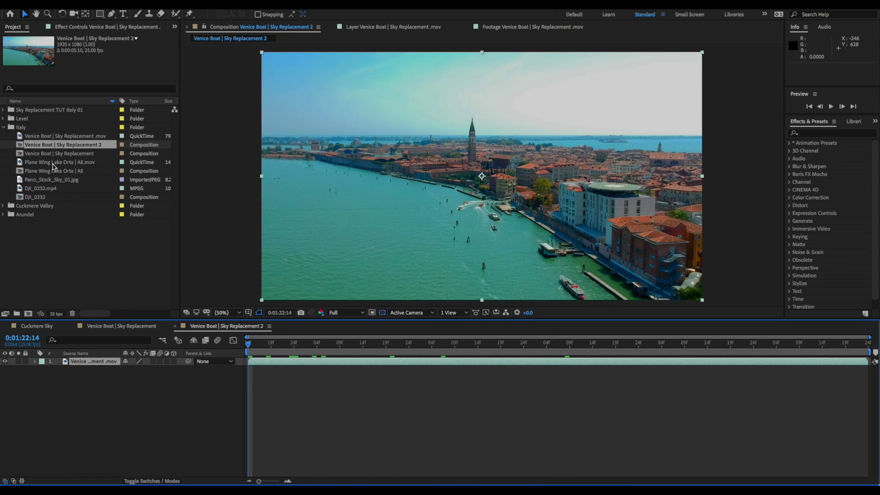
- Preview the Pano_Stock_Sky_01.jpg panorama and add it to the new composition beneath the Venice footage
click(45, 181)
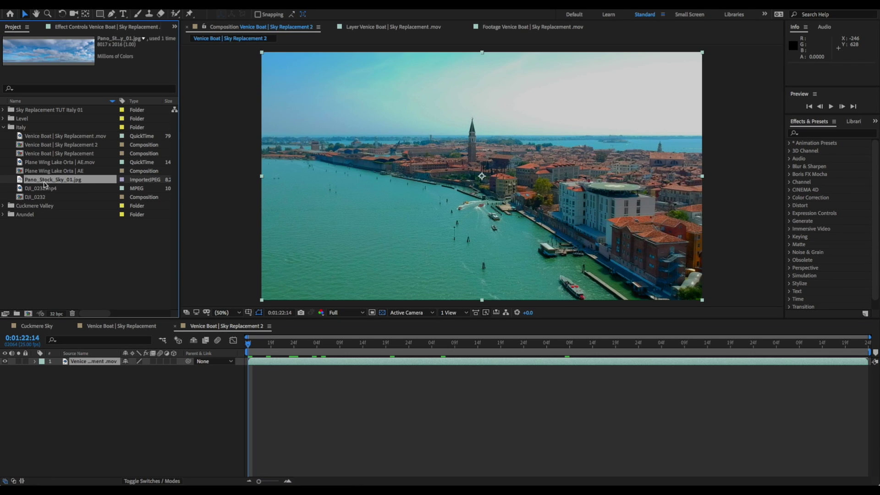
double_click(44, 182)
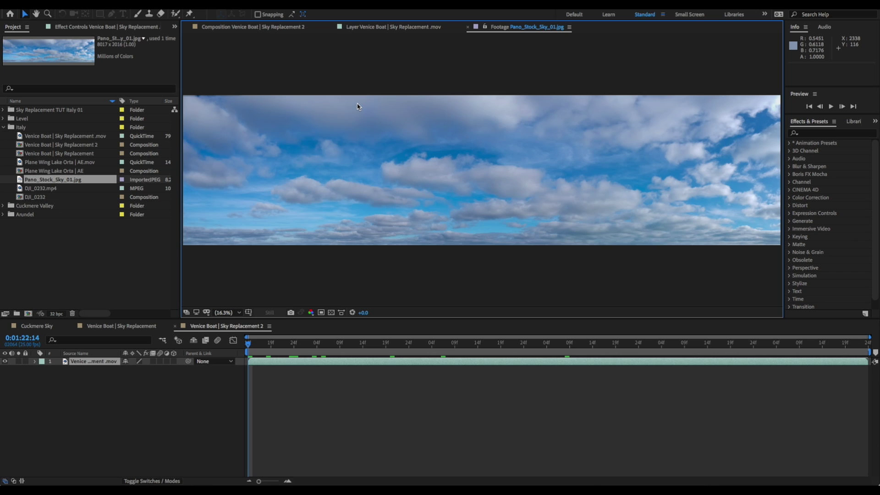
click(246, 26)
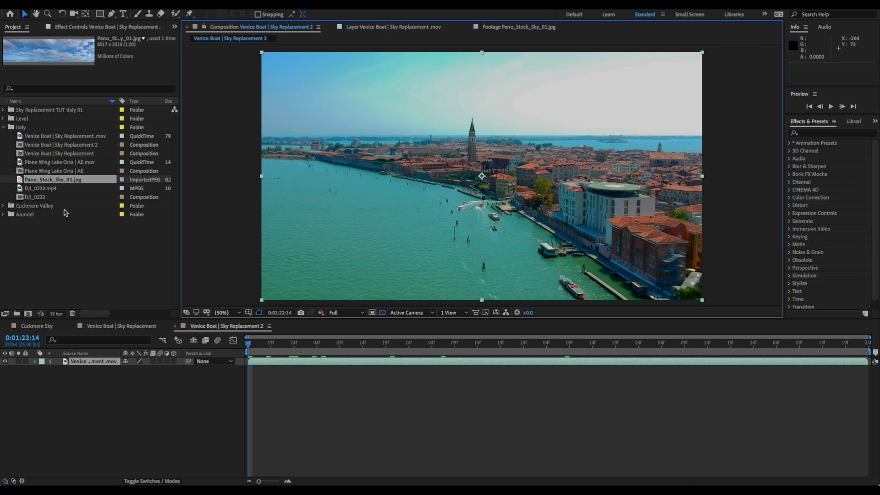
drag(75, 181, 74, 383)
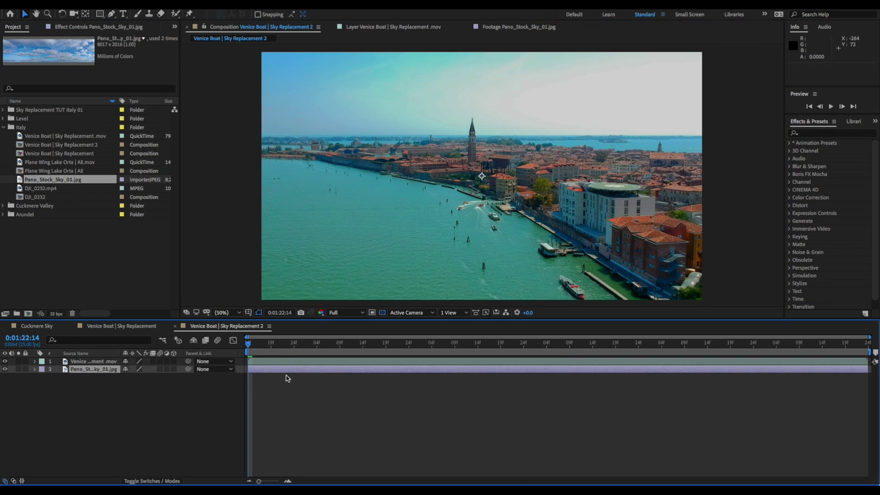
- Play and scrub through the shot, examining the camera movement and the bell tower against the sky at close range
key(space)
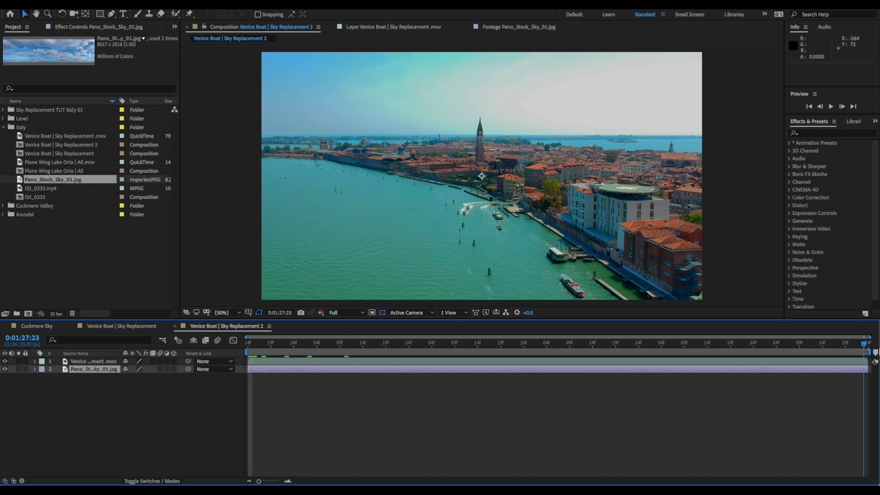
key(space)
drag(264, 346, 406, 346)
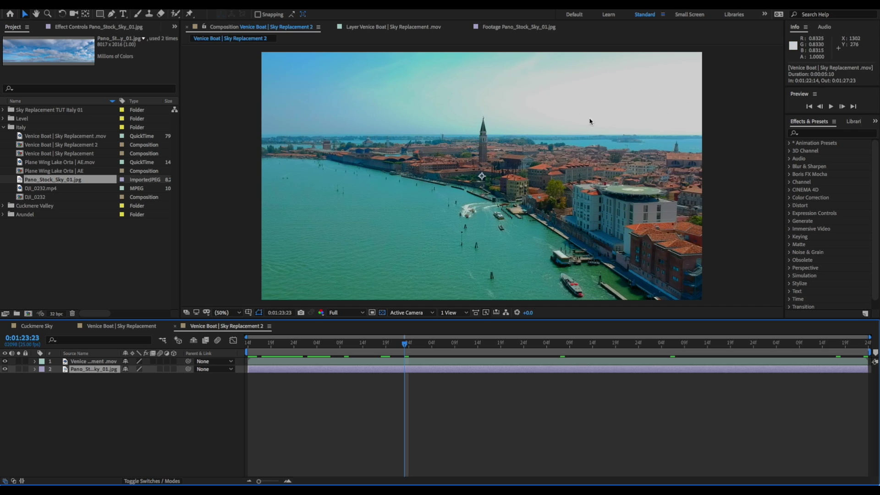
key(period)
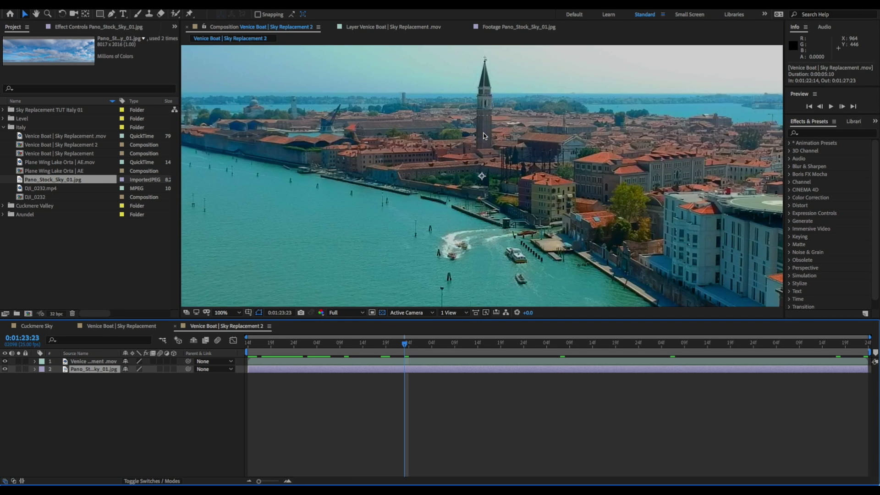
key(h)
drag(506, 122, 465, 199)
key(v)
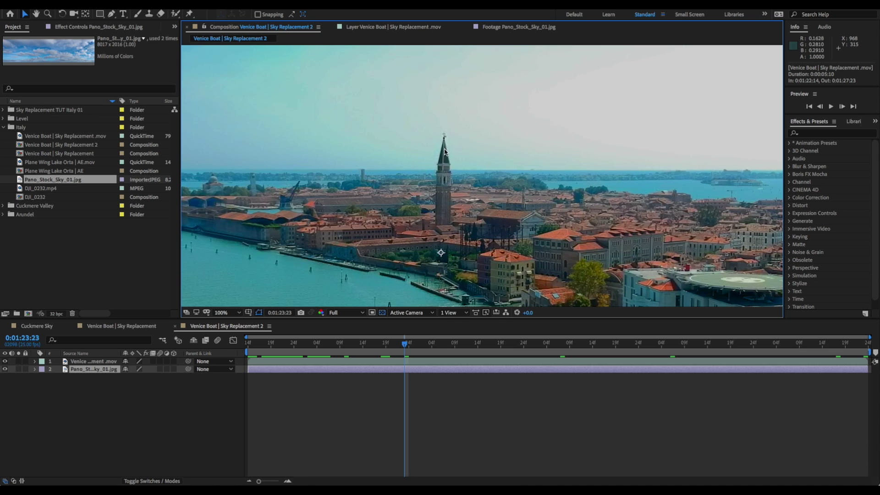
click(226, 314)
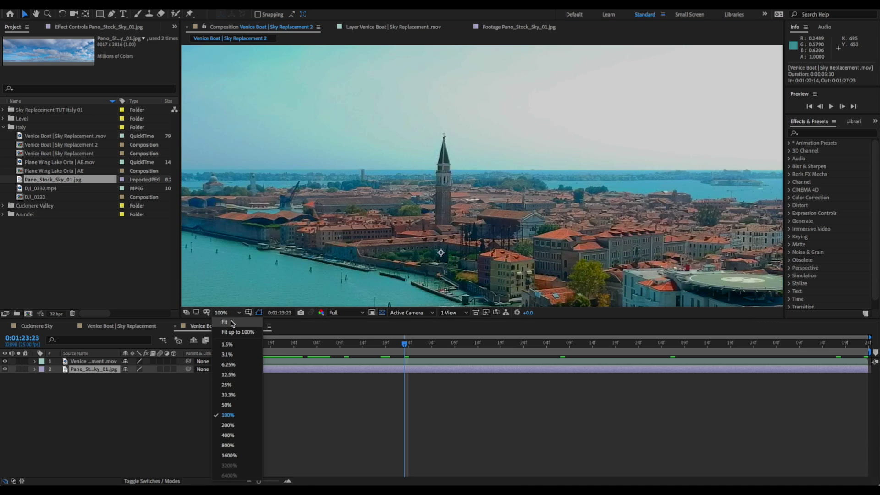
click(226, 405)
click(382, 343)
drag(383, 344, 642, 353)
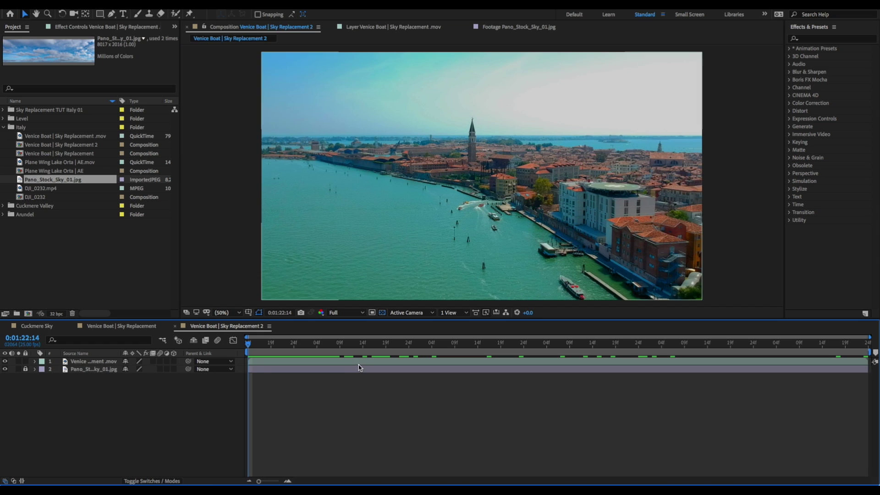
- Open the Venice footage layer in its own viewer and start a Track Motion for its position
double_click(360, 363)
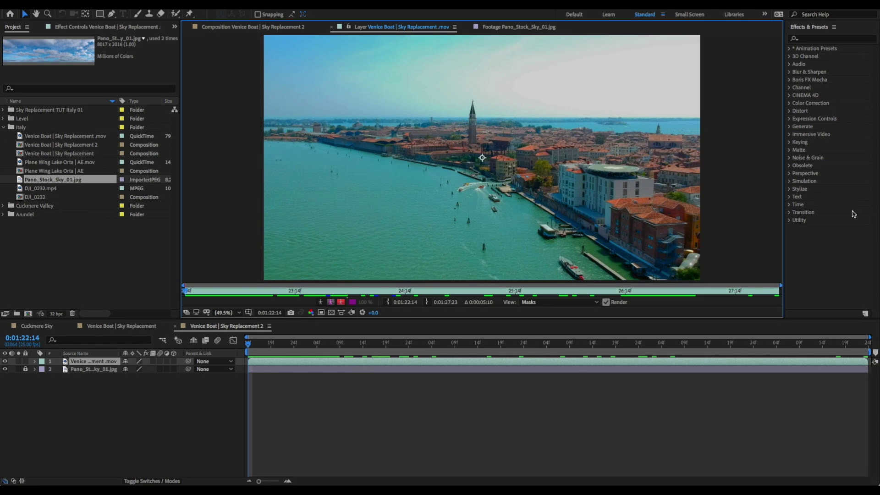
click(294, 4)
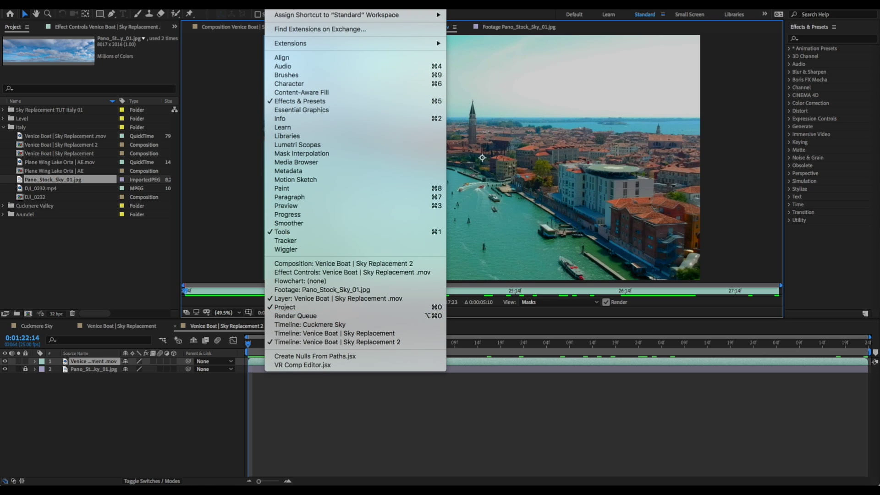
click(281, 242)
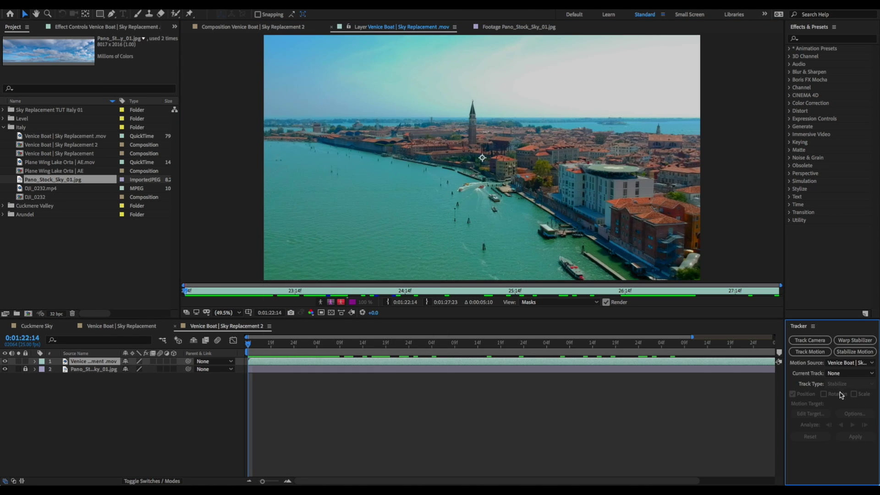
click(812, 352)
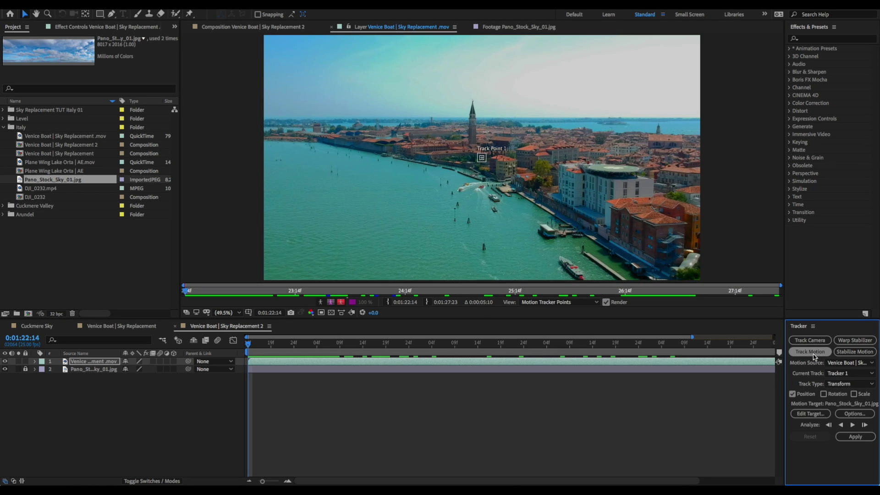
- Move Track Point 1 from the middle of the footage onto the shaft of the bell tower
scroll(519, 183, up, 4)
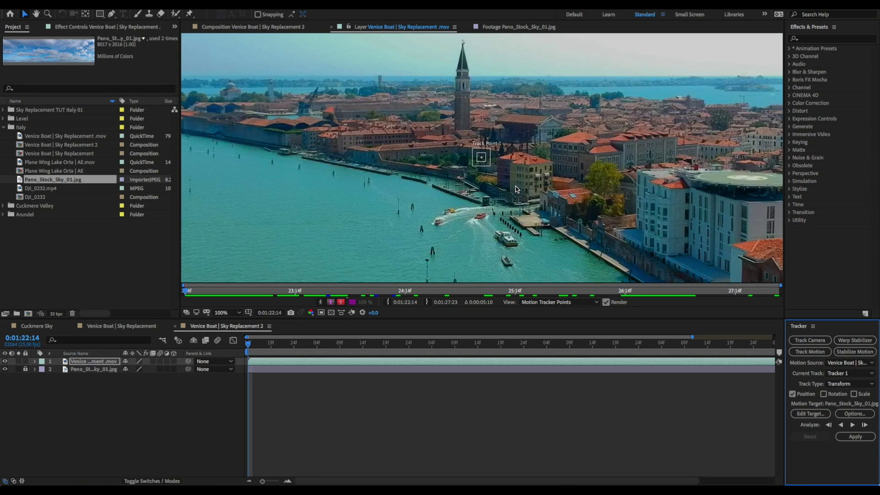
drag(484, 163, 445, 103)
scroll(466, 170, up, 1)
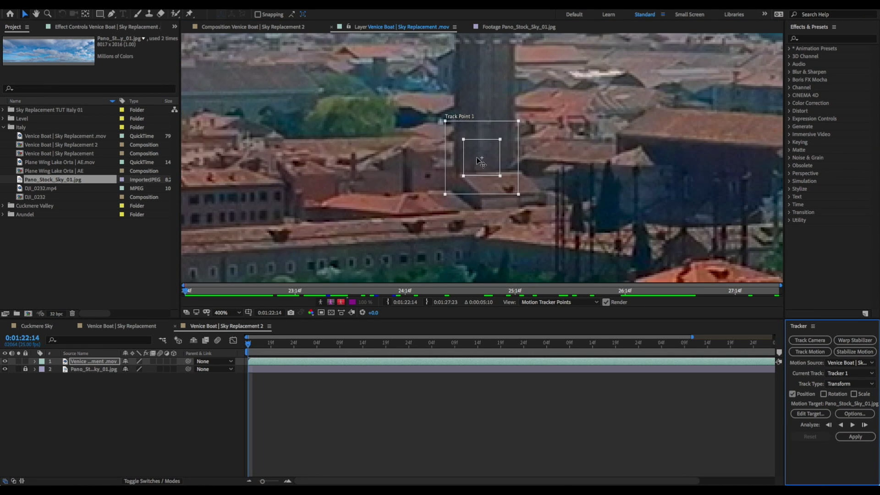
drag(490, 167, 491, 115)
- Examine the tip of the bell tower's spire up close for a high-contrast feature to track
key(space)
drag(537, 163, 452, 407)
key(v)
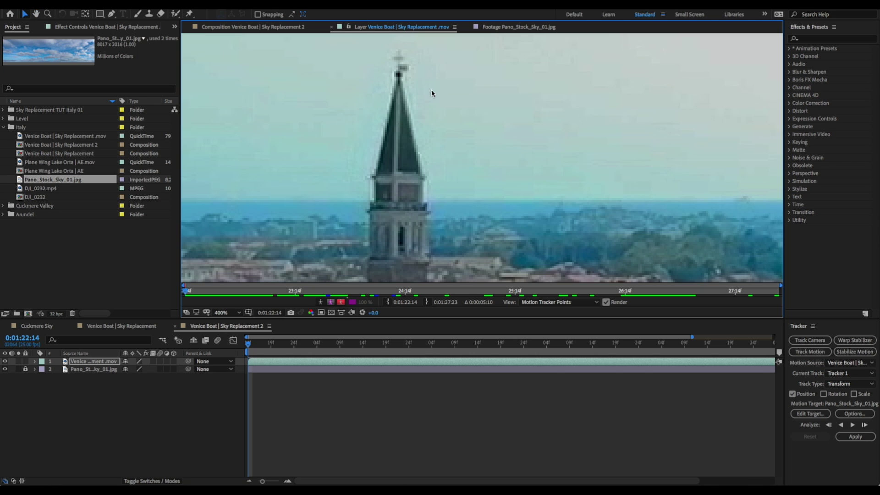
key(.)
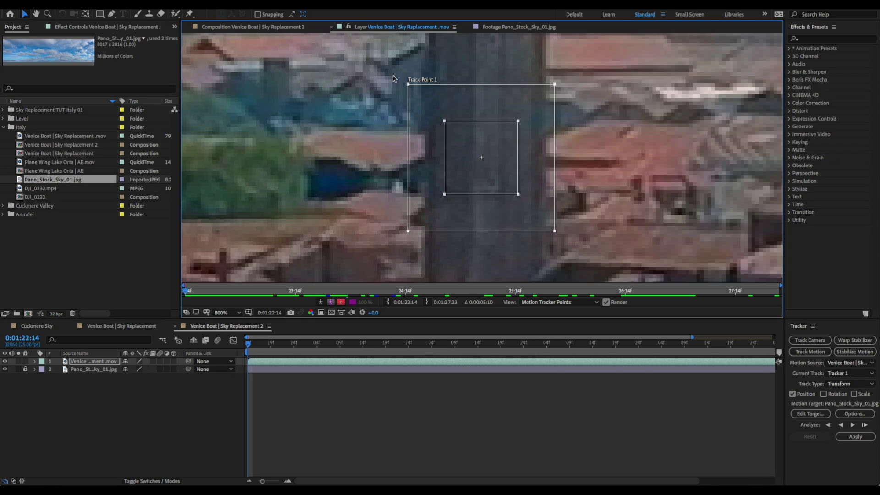
key(h)
drag(462, 114, 415, 285)
drag(419, 139, 422, 249)
scroll(417, 243, up, 5)
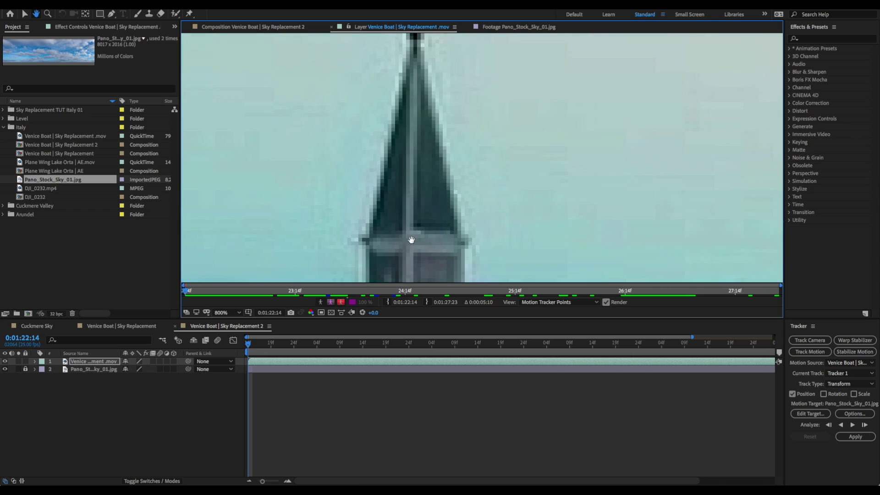
key(v)
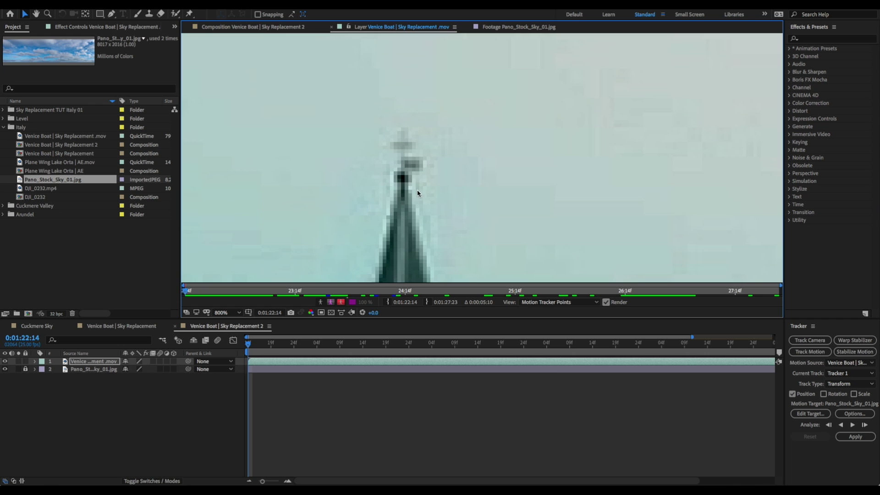
scroll(447, 213, down, 3)
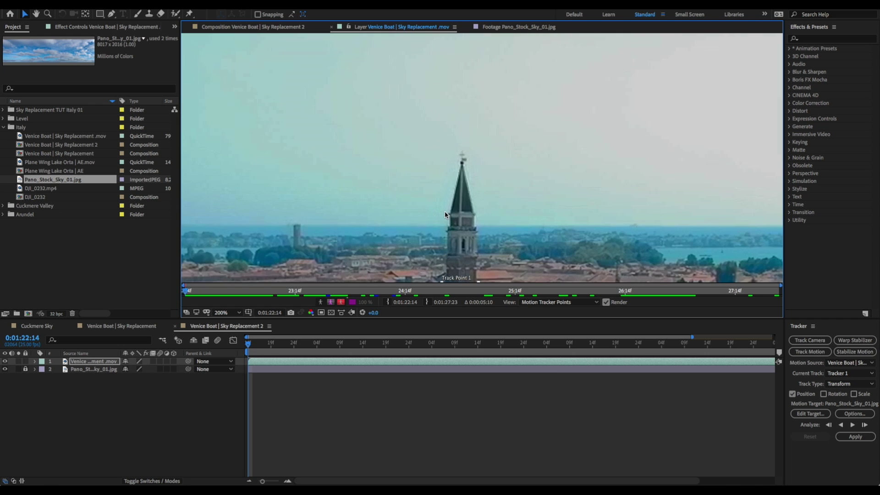
- Place Track Point 1 on the dark tip of the bell tower's spire
scroll(486, 169, up, 2)
drag(486, 170, 495, 71)
key(space)
drag(488, 151, 461, 261)
drag(536, 166, 508, 226)
drag(444, 237, 463, 177)
scroll(428, 188, up, 4)
drag(409, 229, 421, 208)
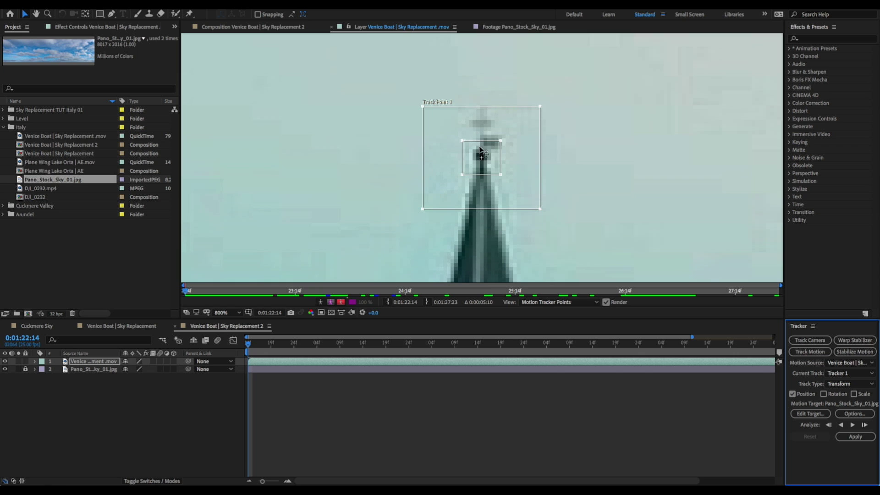
key(comma)
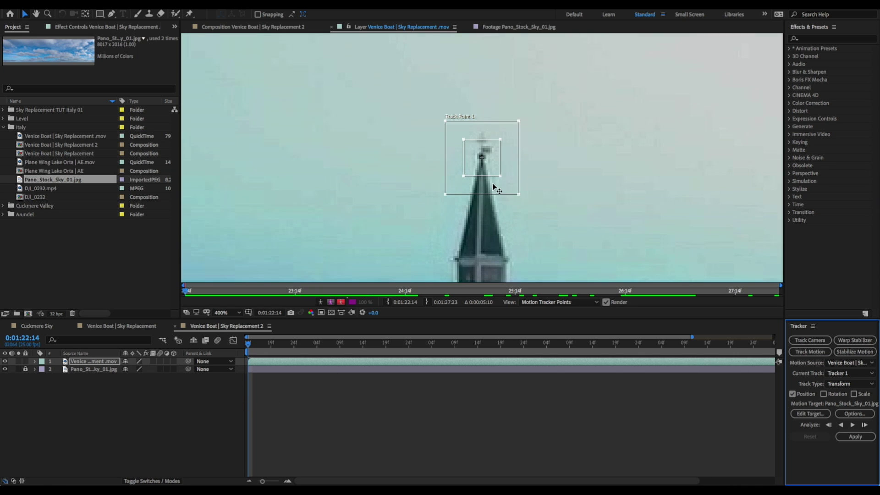
key(comma)
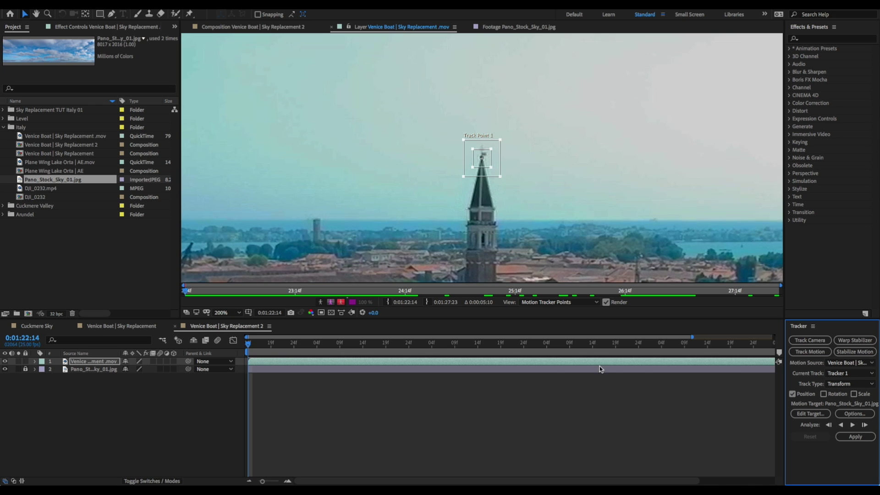
- Analyze the track forward through the whole clip, check the motion path on the spire and return to the first frame
click(852, 425)
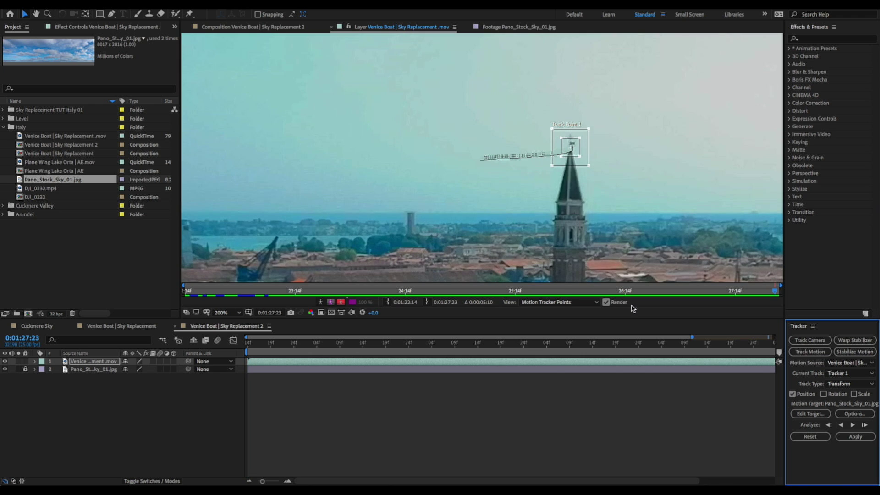
drag(776, 294, 457, 298)
scroll(563, 172, up, 2)
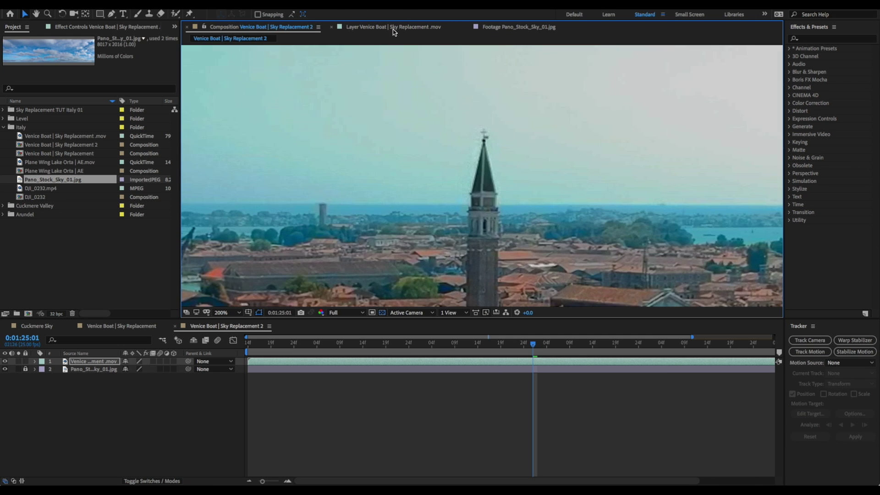
click(394, 28)
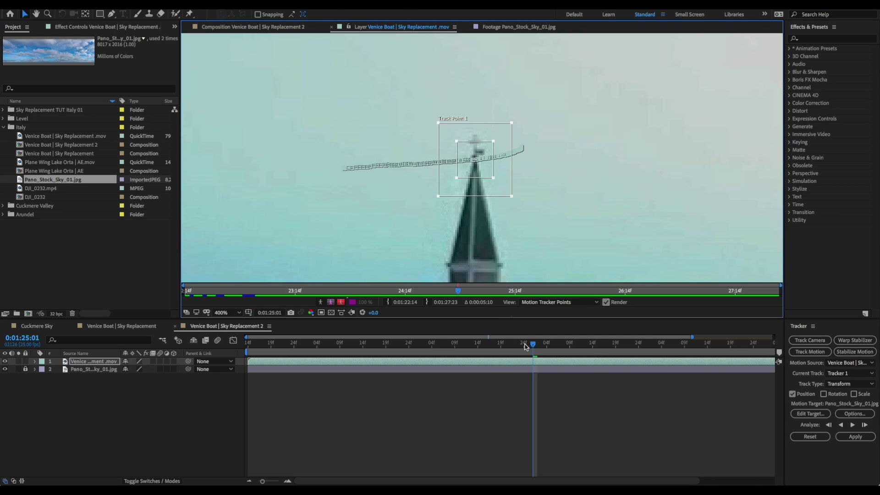
key(Home)
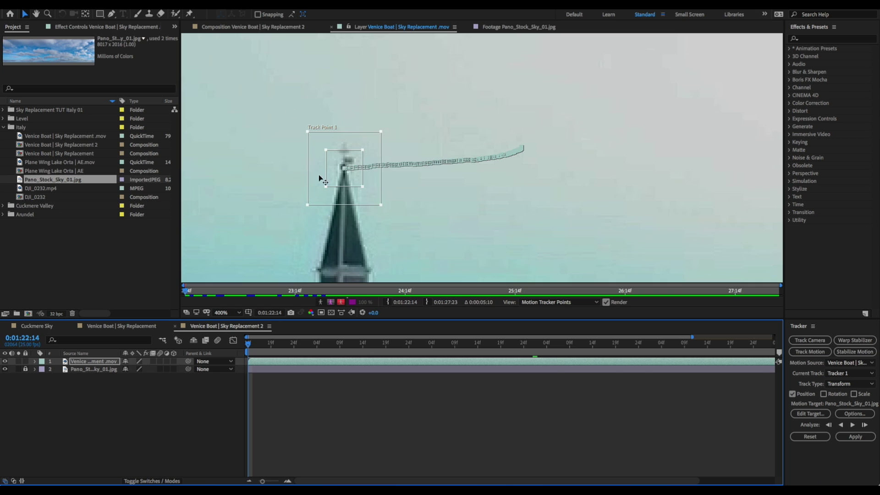
- Add a null object to the composition and rename it "track data 01"
click(161, 4)
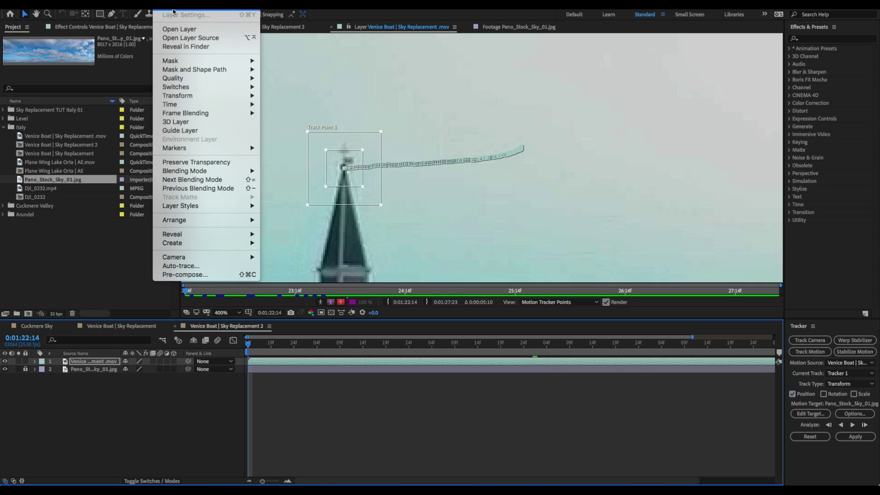
mouse_move(175, 11)
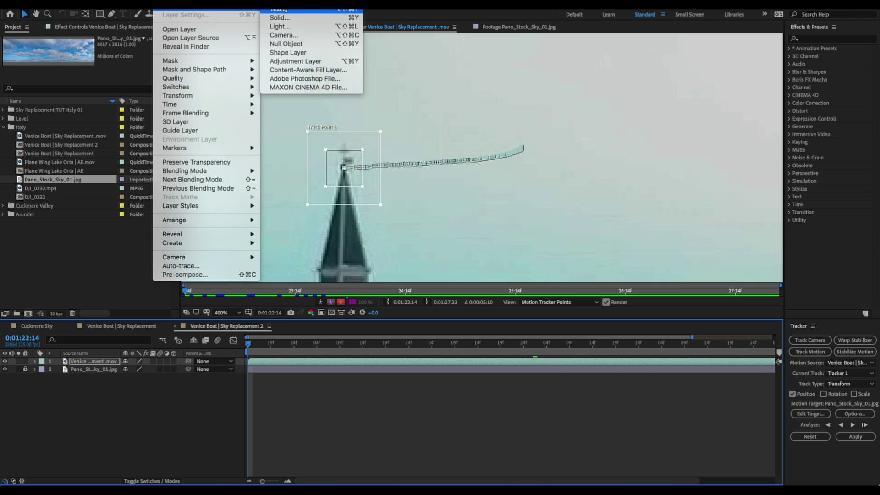
click(287, 44)
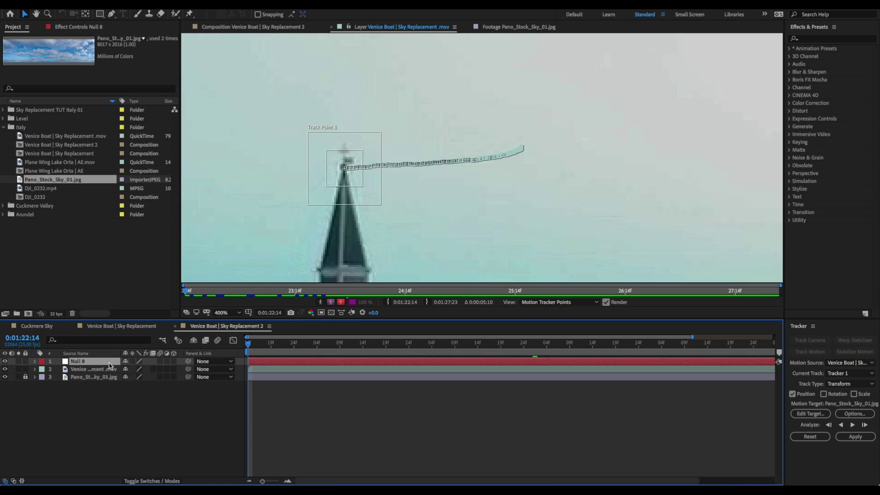
key(Return)
text(track data 01)
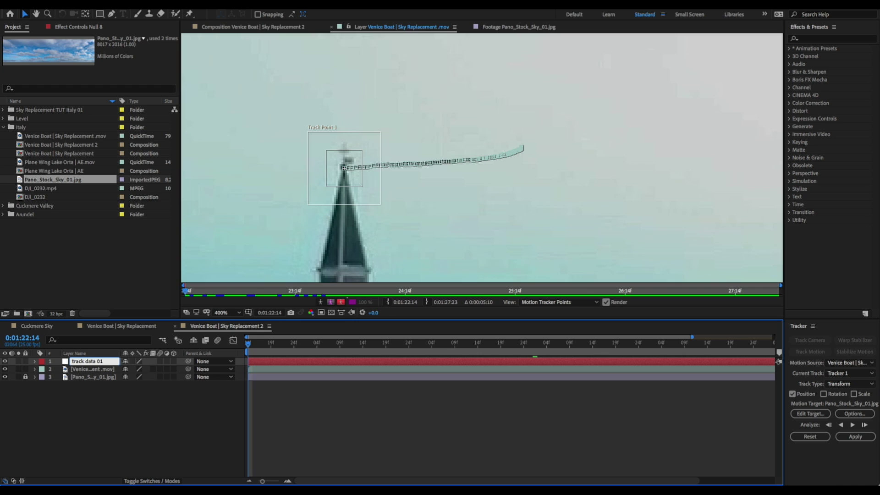
key(Return)
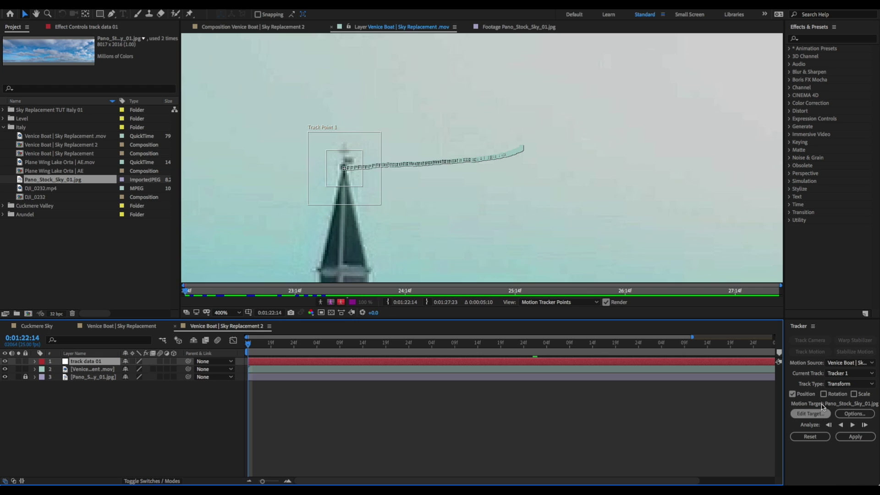
- Set the tracker's motion target to the "track data 01" layer and apply the tracking data in X and Y
click(810, 414)
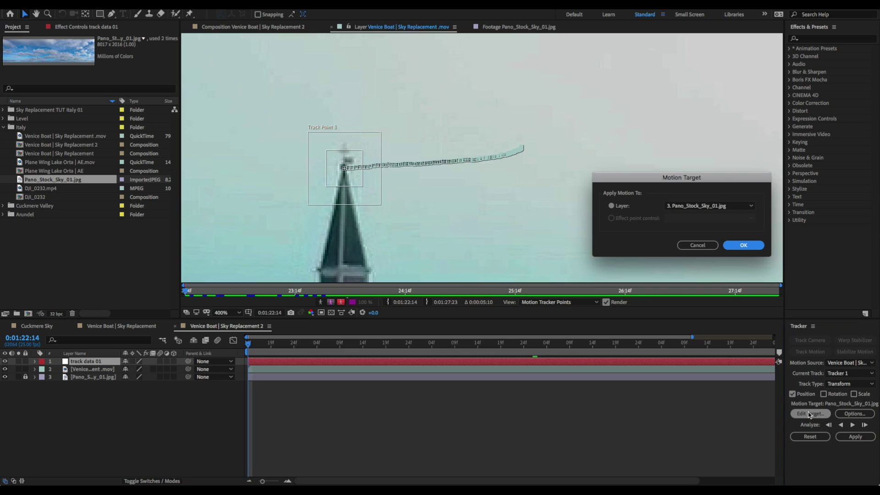
click(688, 206)
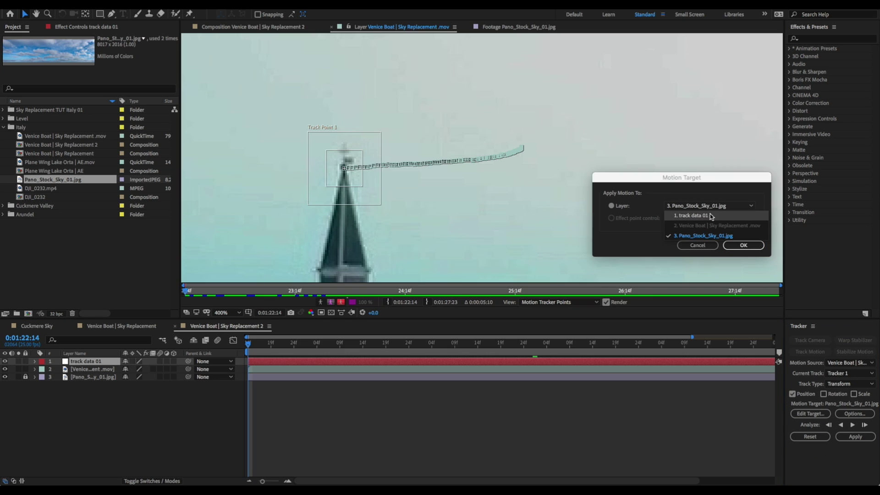
click(703, 217)
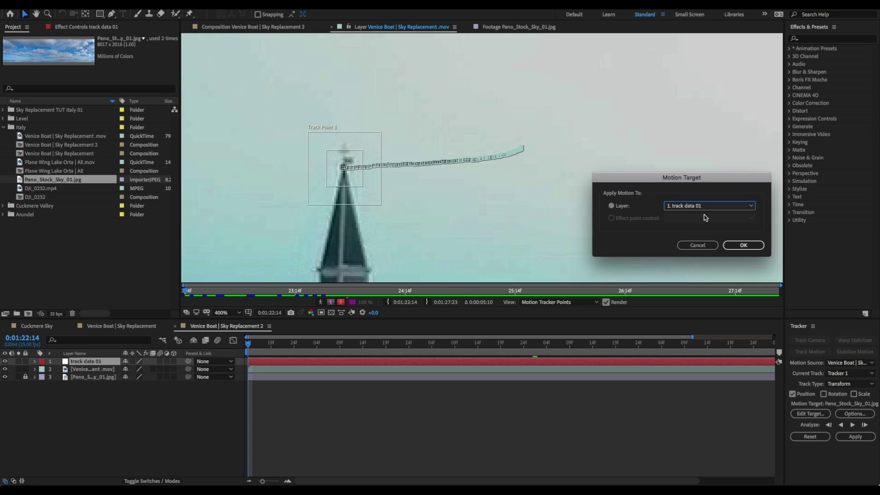
click(744, 245)
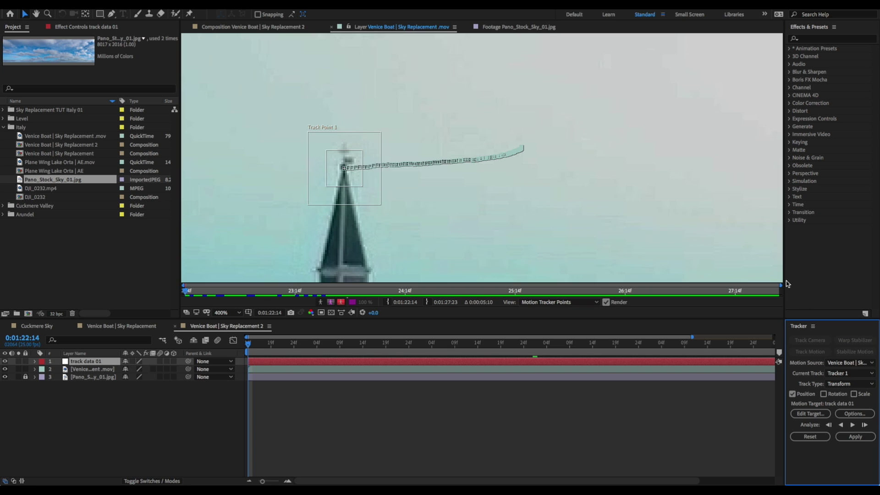
click(856, 436)
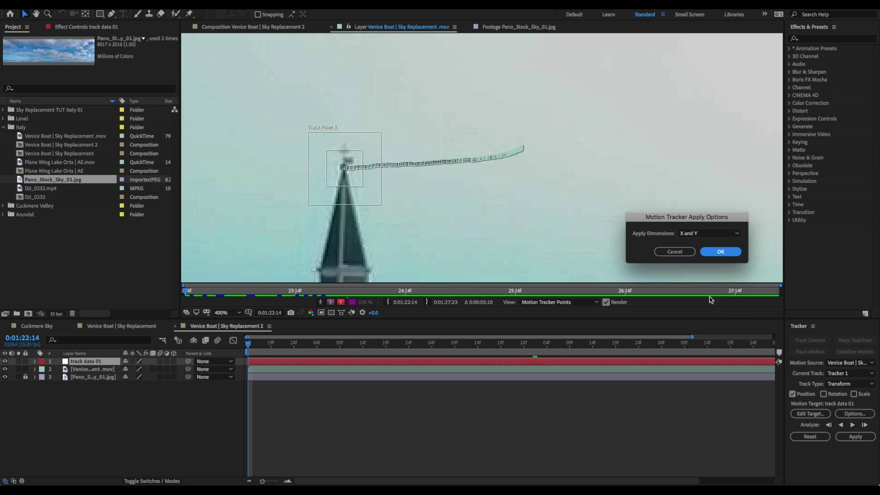
click(725, 252)
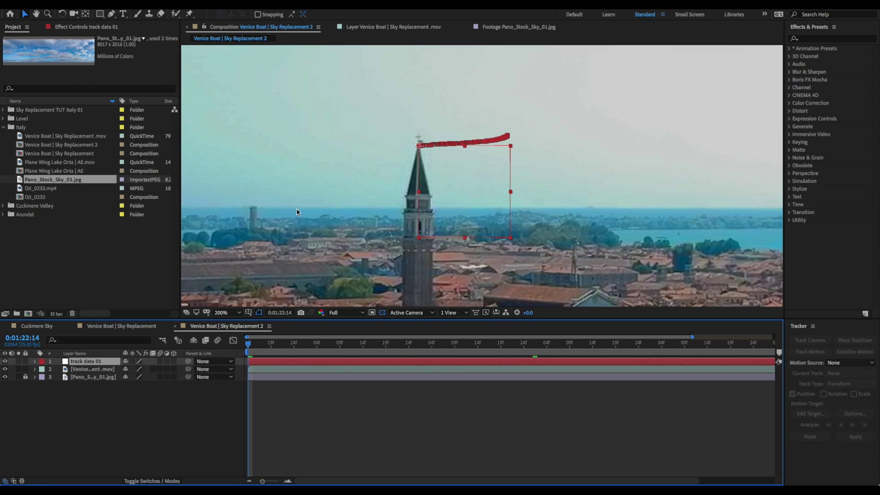
- Scrub through the clip to check how the null follows the bell tower, then fit the whole frame in view
key(space)
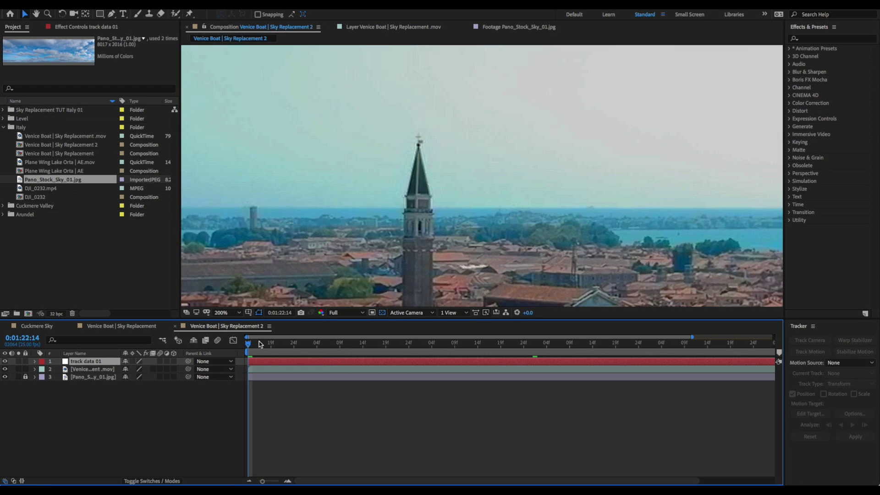
key(space)
drag(252, 343, 710, 347)
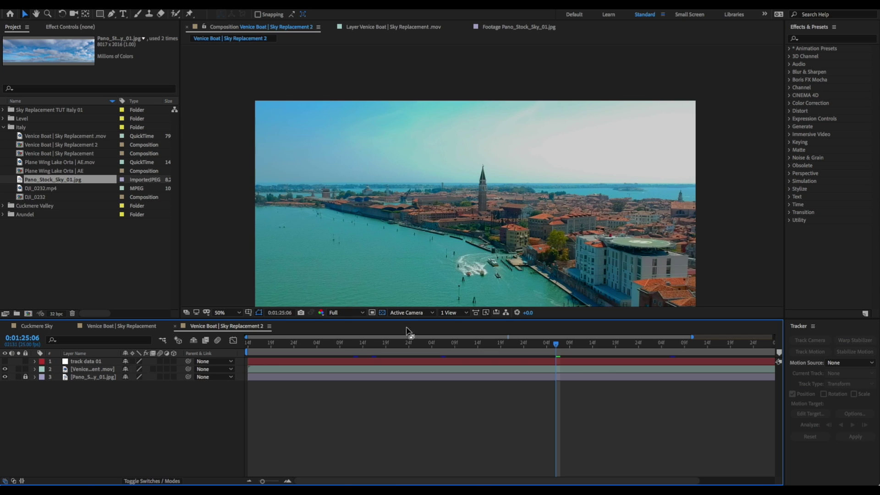
click(228, 313)
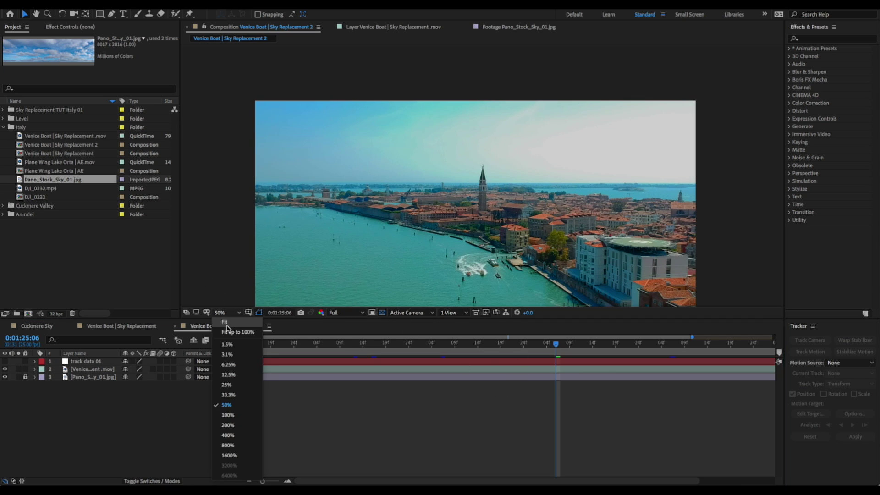
click(232, 331)
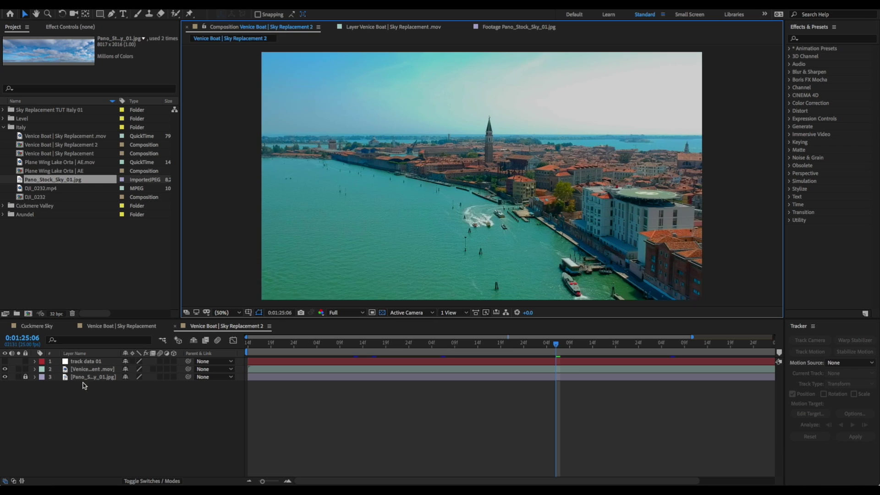
- Hide the Pano_Stock_Sky_01.jpg layer and select the Venice footage layer for masking with the Pen tool
click(5, 377)
click(89, 369)
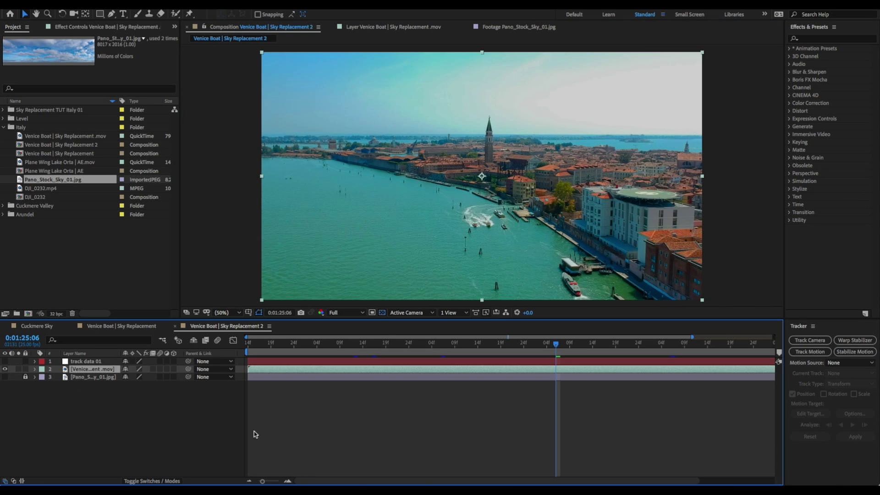
key(slash)
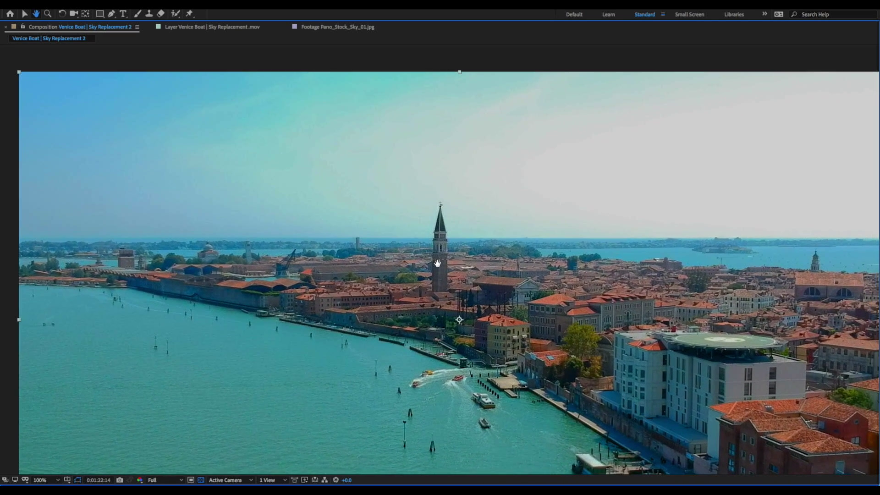
key(g)
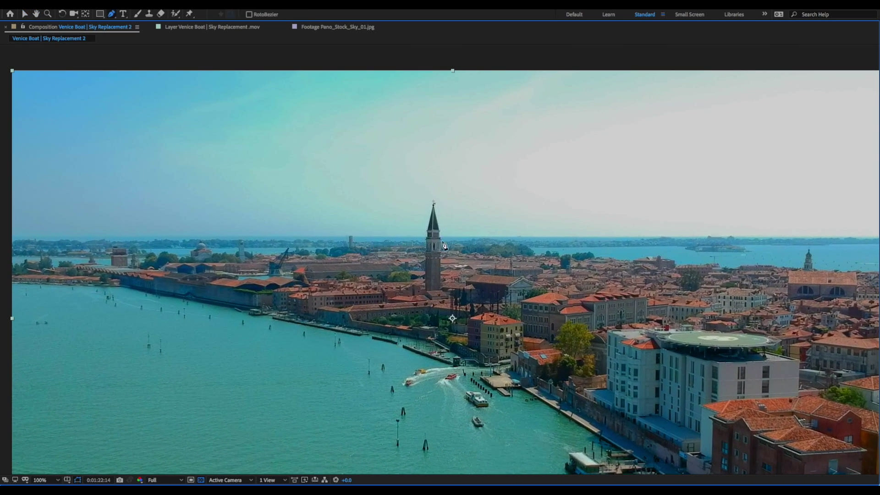
- Examine the bell tower's outline and the horizon beside it at 400% to judge where the mask edge should run
key(period)
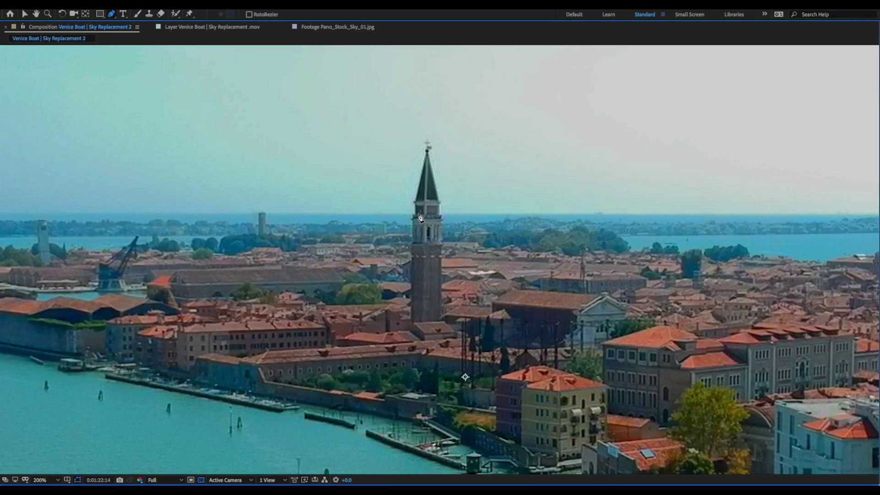
key(period)
key(h)
drag(378, 218, 390, 278)
key(g)
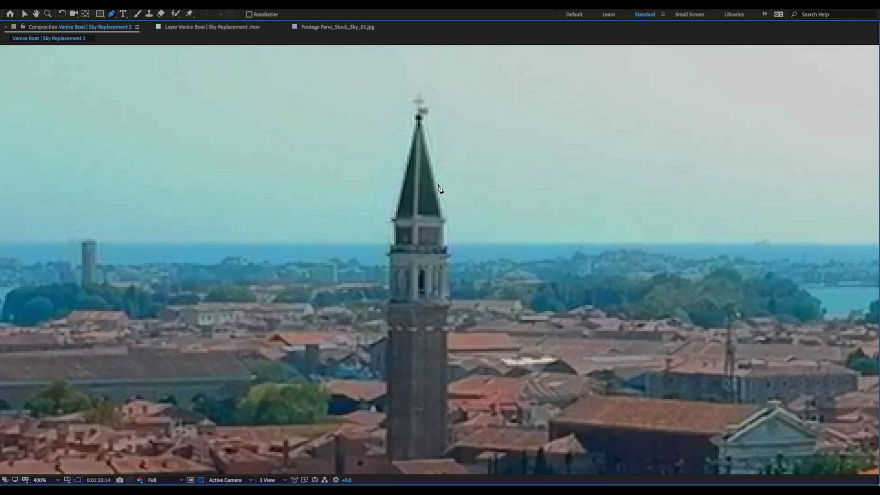
key(space)
drag(591, 283, 296, 281)
key(space)
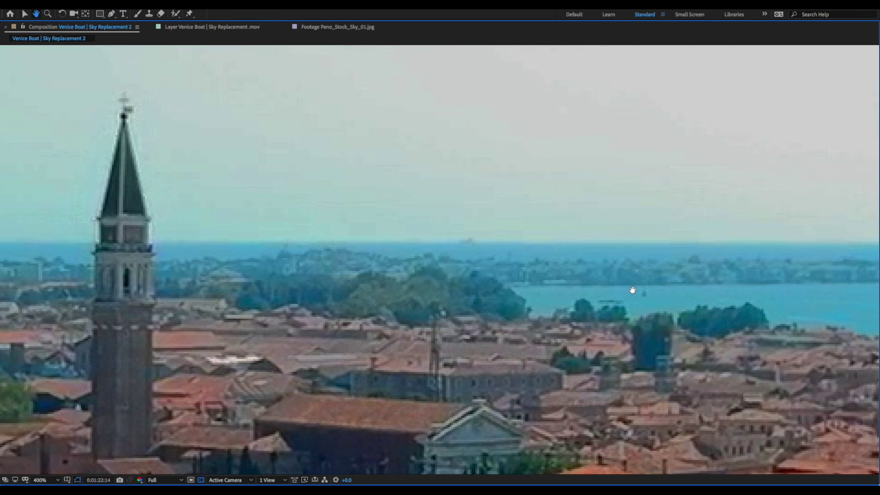
drag(644, 292, 306, 297)
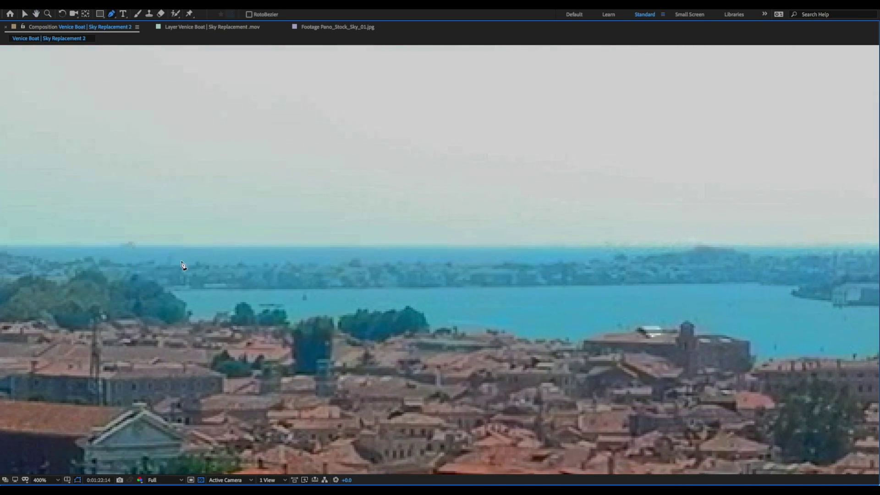
drag(649, 257, 459, 292)
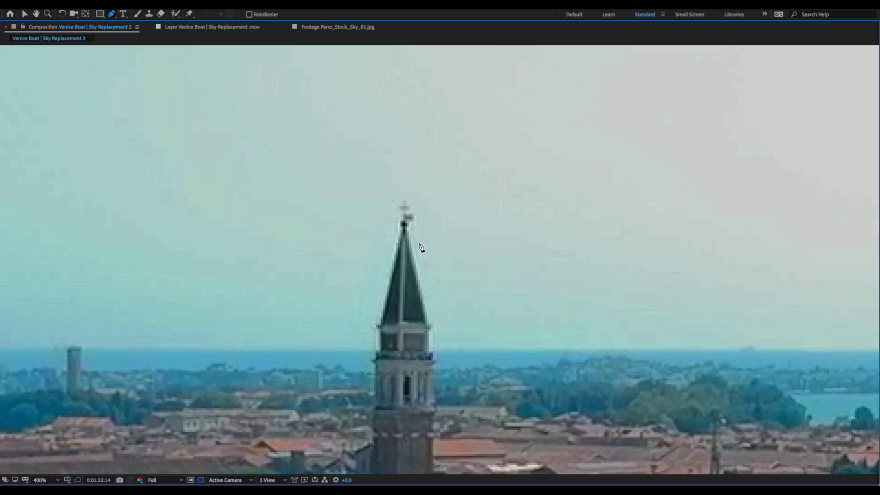
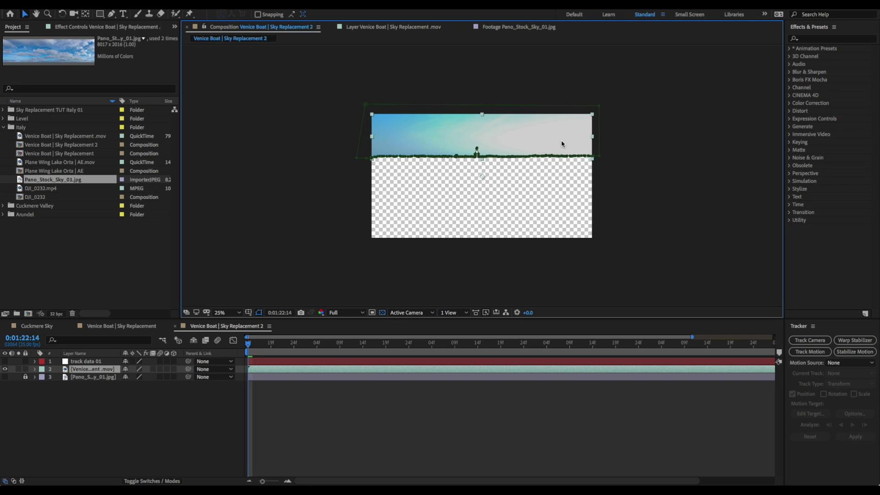
- Set Mask 1 on the Venice footage layer to Subtract so the sky area is cut out
click(101, 371)
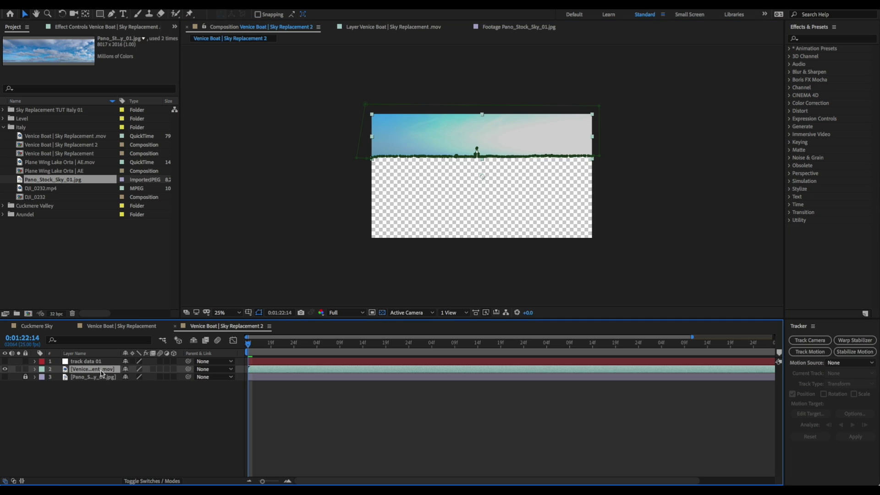
key(m)
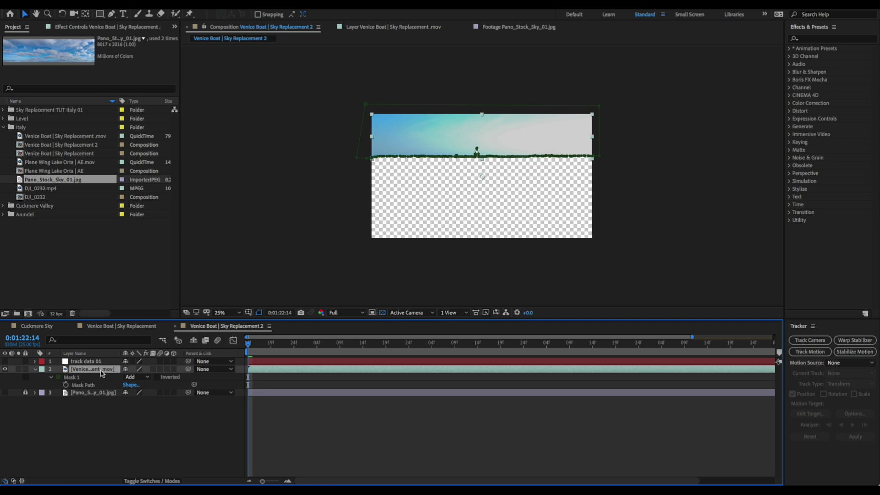
click(144, 377)
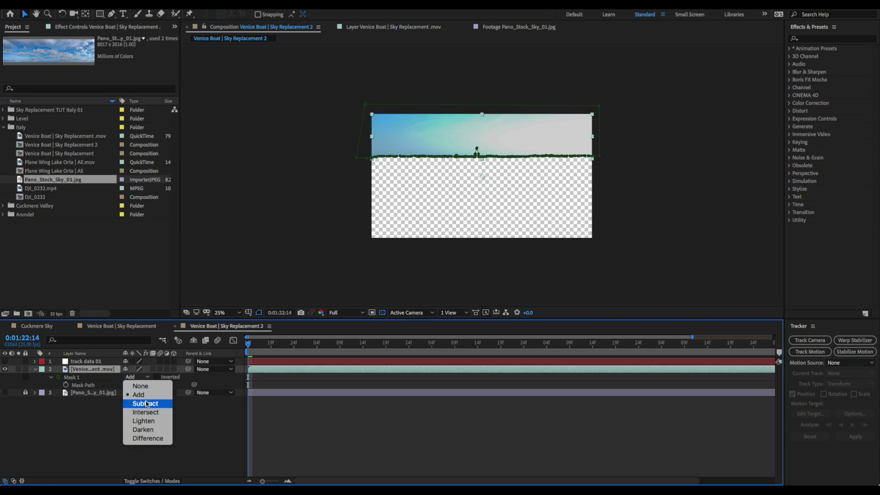
click(145, 404)
key(period)
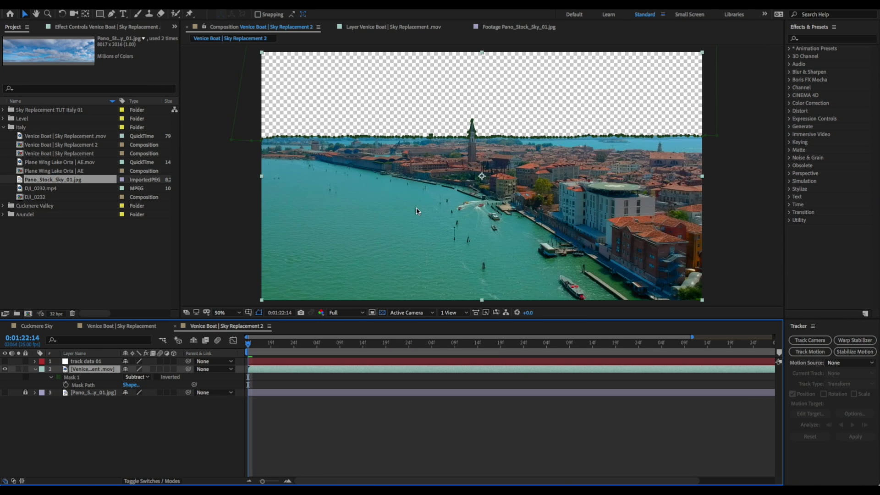
click(230, 191)
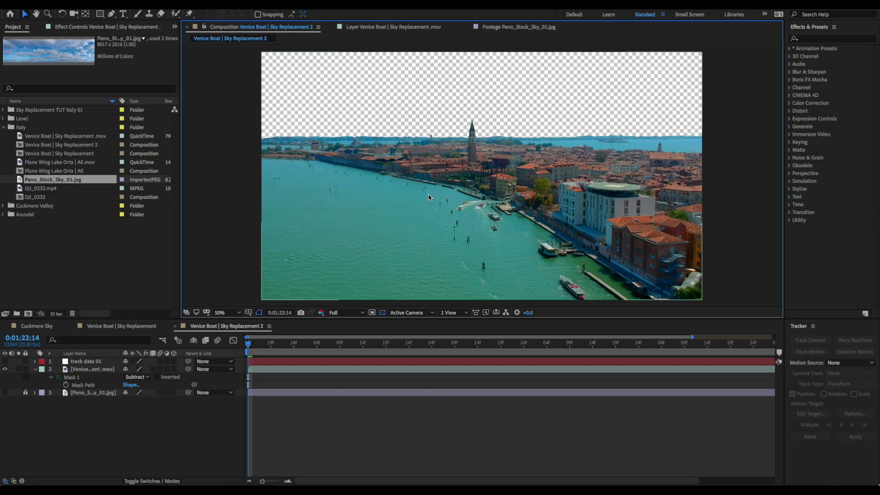
- Set Mask 1's feather on the Venice footage to 4 pixels and hide the mask outline in the viewer
key(period)
click(435, 97)
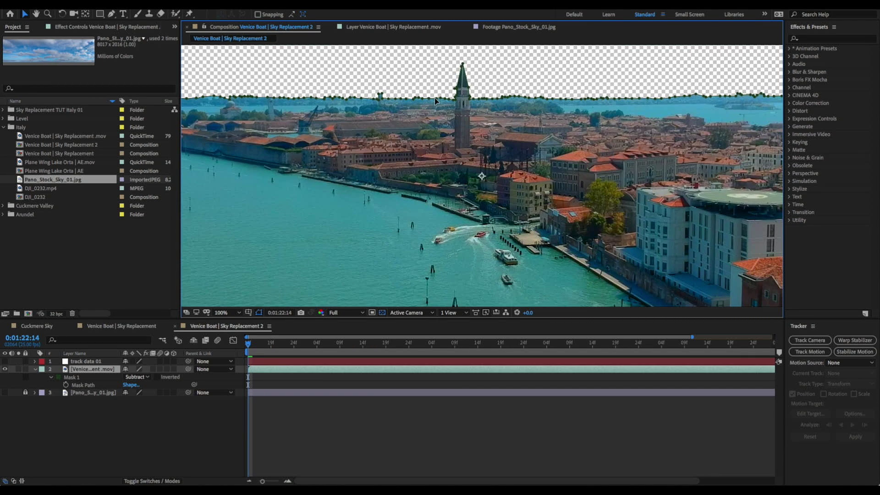
click(99, 370)
key(m)
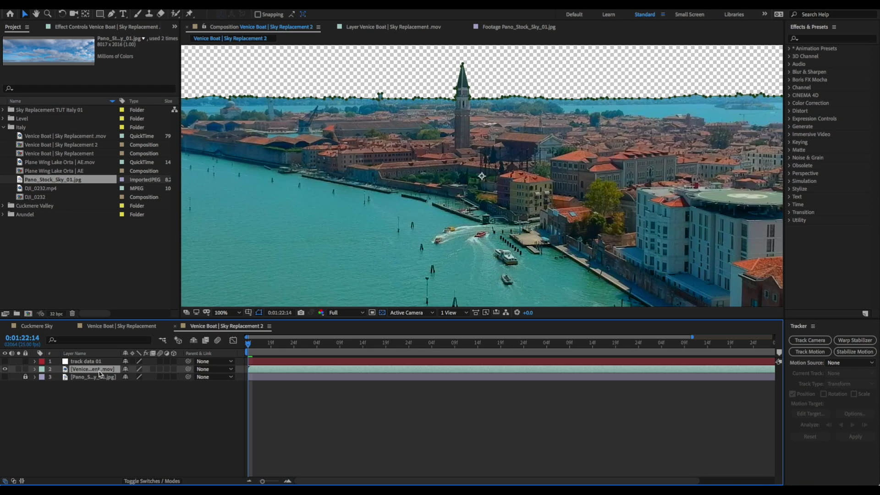
key(f)
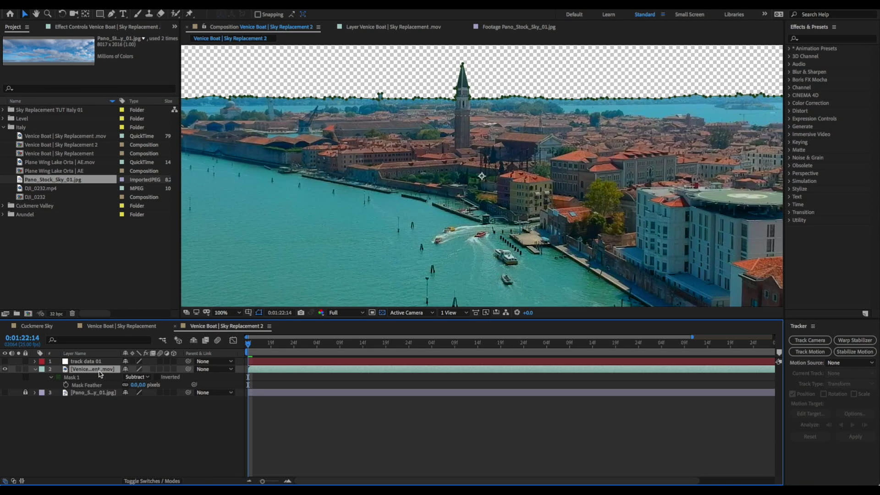
click(143, 386)
key(Return)
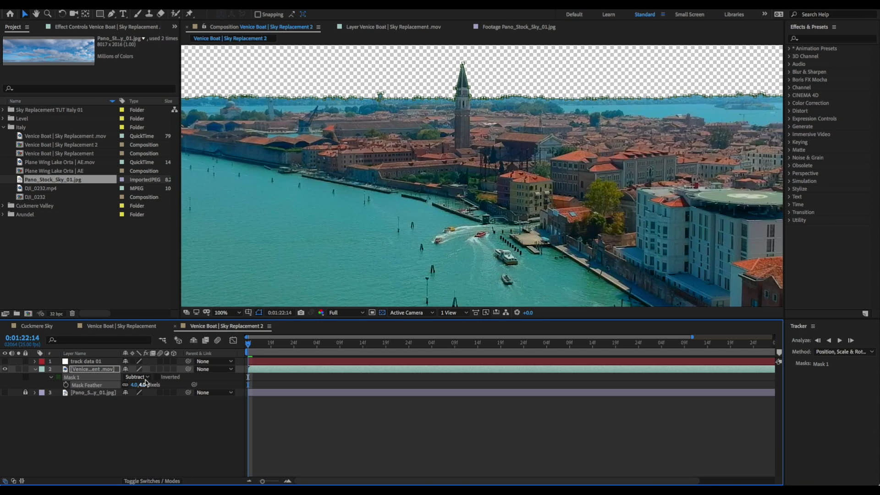
click(391, 206)
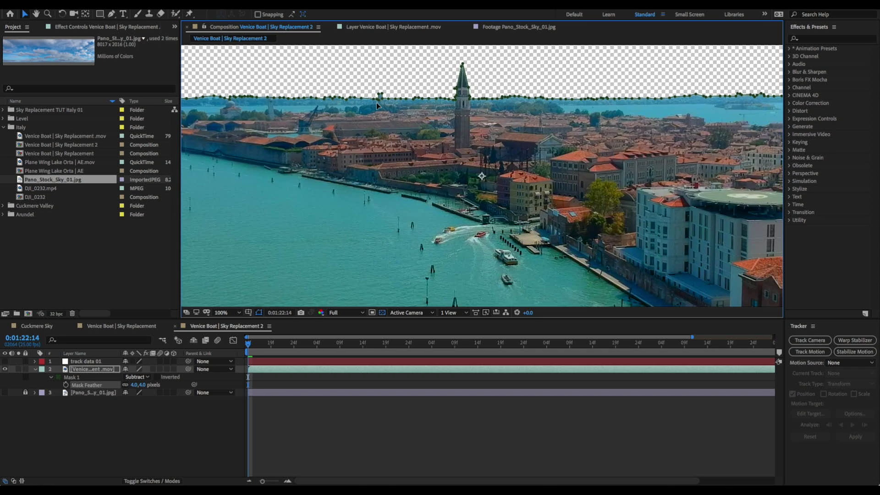
click(260, 313)
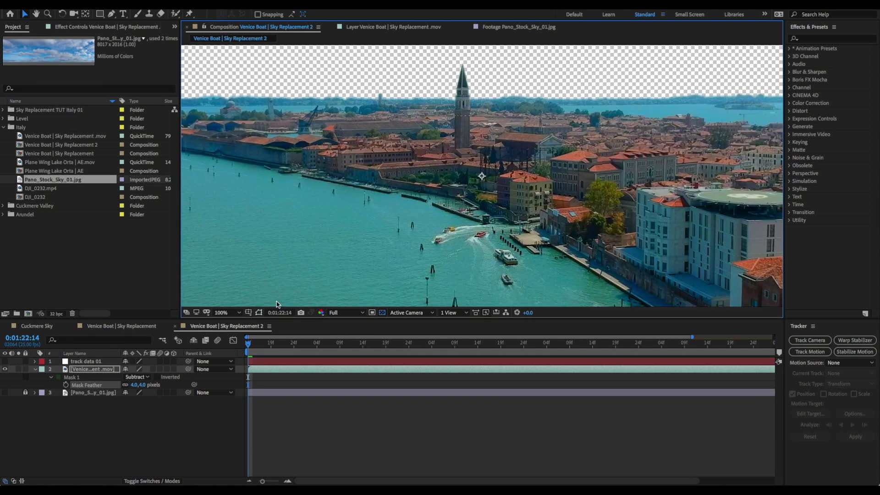
- Try Mask 1 feather values of 2 and 52 pixels and compare the edge around the bell tower
click(136, 384)
key(Return)
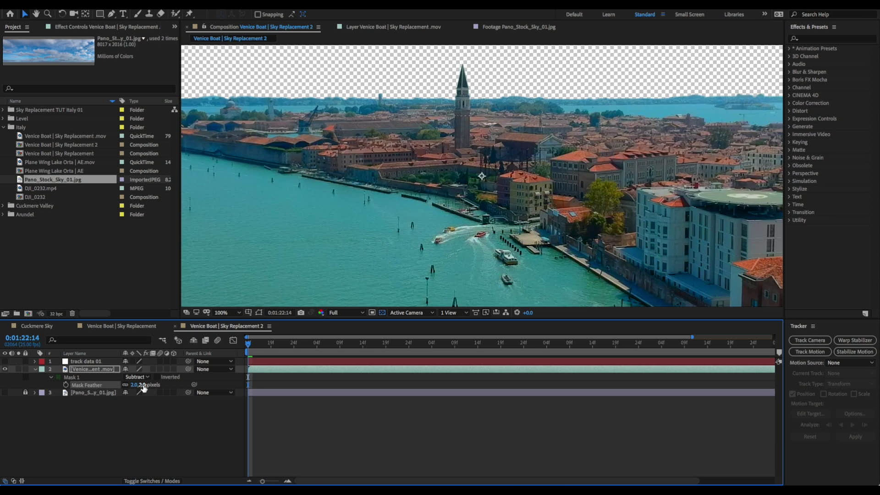
drag(140, 384, 163, 384)
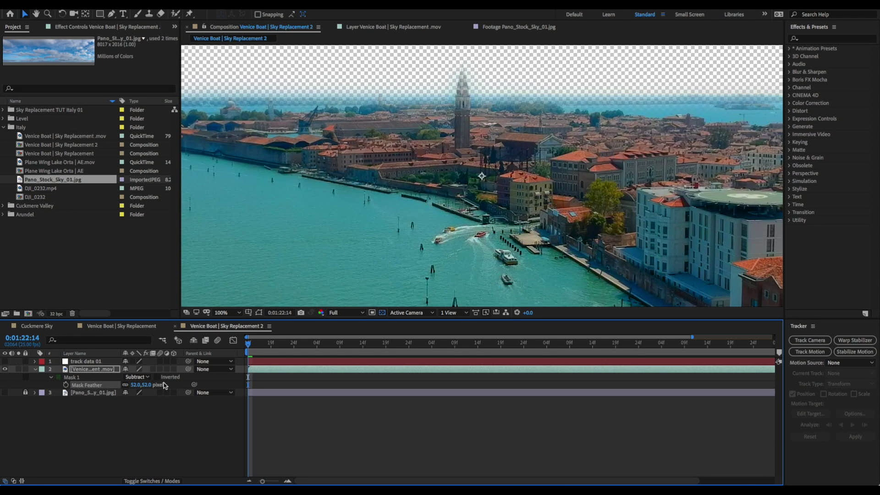
key(h)
drag(480, 159, 471, 239)
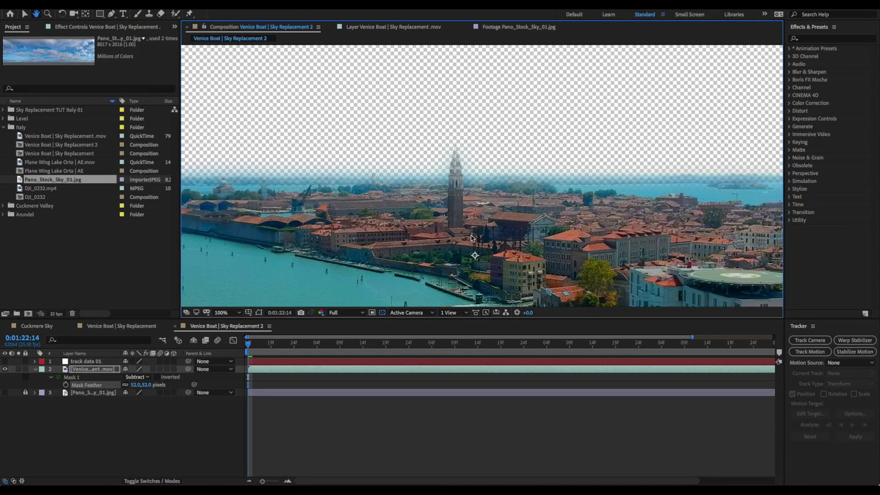
key(v)
- Set Mask 1's feather to 3 pixels
click(134, 385)
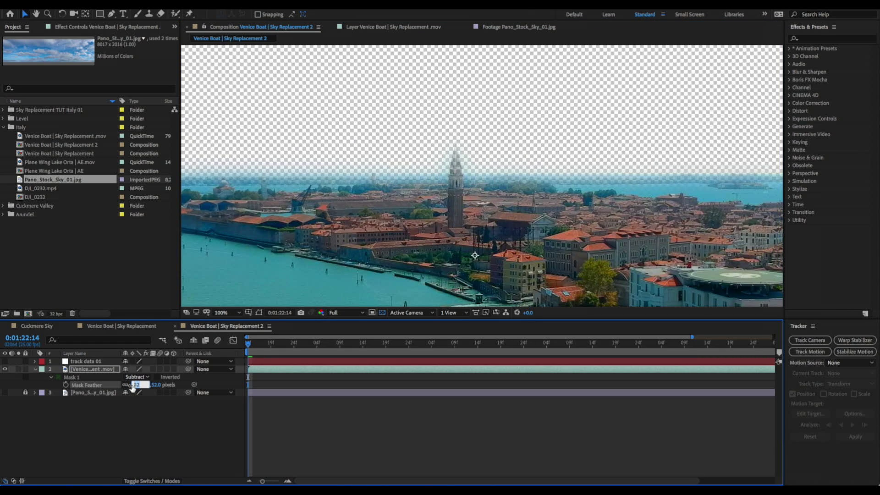
text(4)
key(Return)
key(comma)
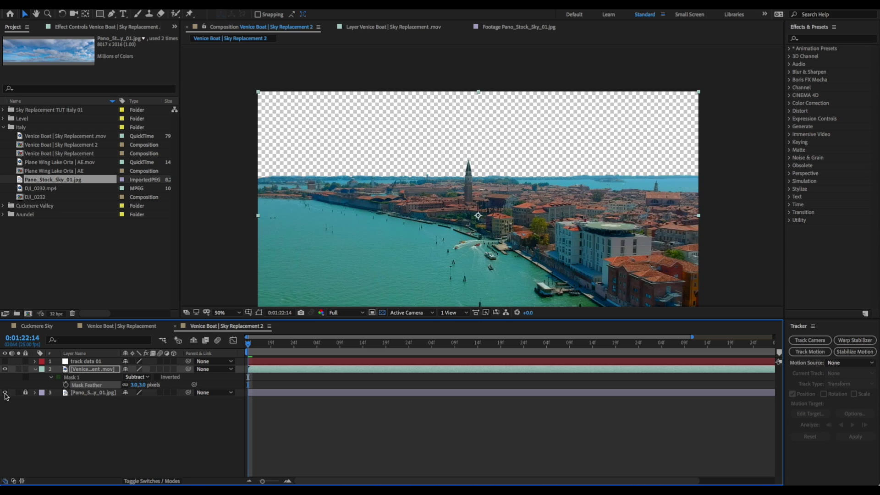
- Make the Pano_Stock_Sky_01.jpg layer visible behind the masked Venice footage
click(5, 370)
click(5, 393)
click(5, 392)
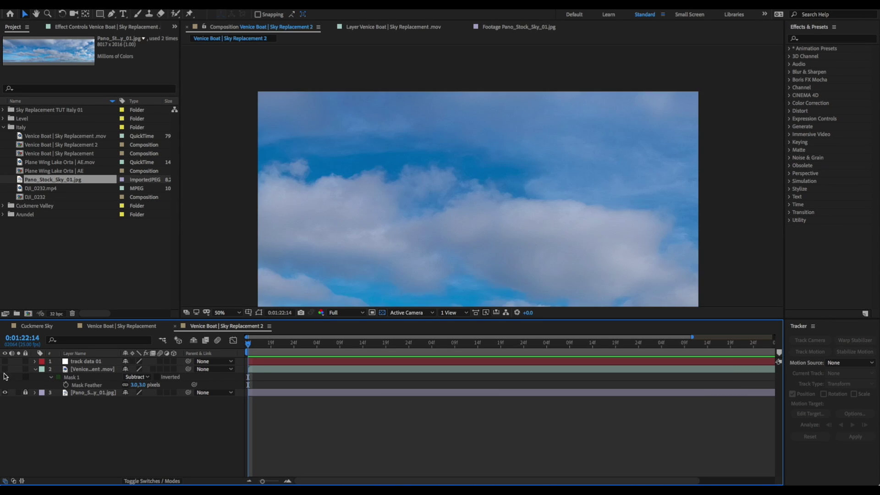
click(5, 369)
click(610, 123)
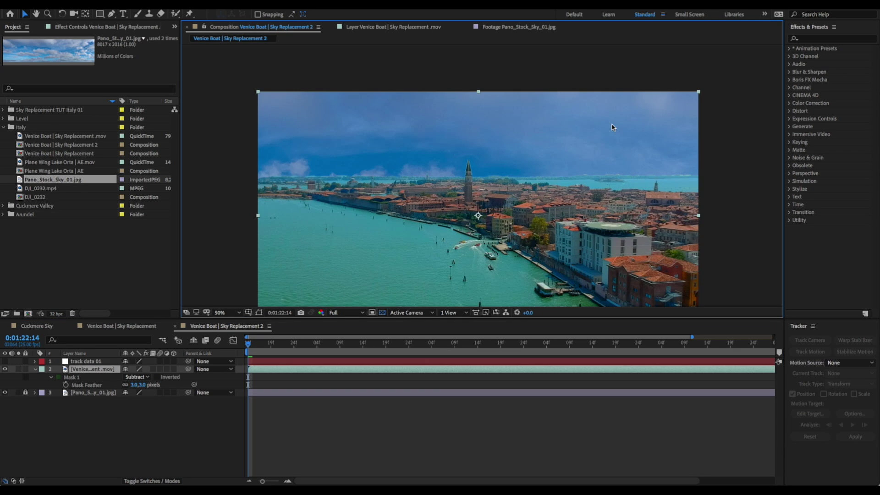
- Unlock the Pano_Stock_Sky_01.jpg layer and scale it down proportionally to about a third of its size
scroll(506, 172, down, 1)
scroll(456, 193, up, 2)
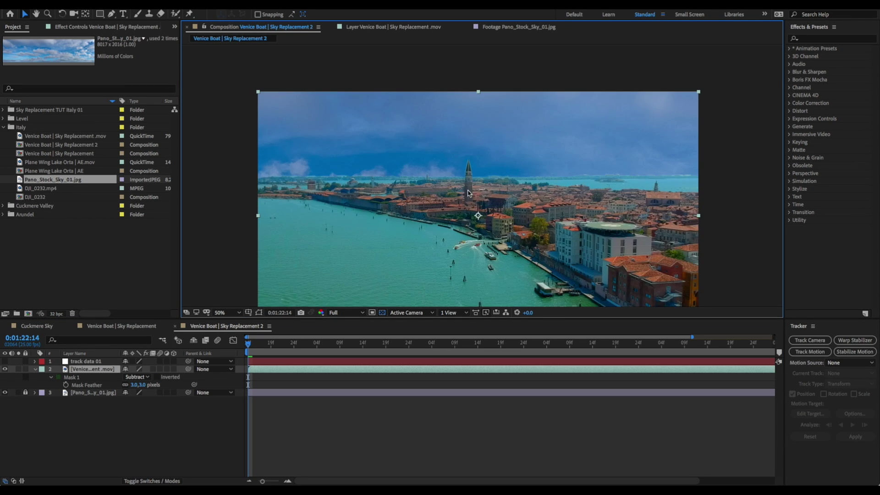
scroll(469, 192, down, 4)
click(362, 197)
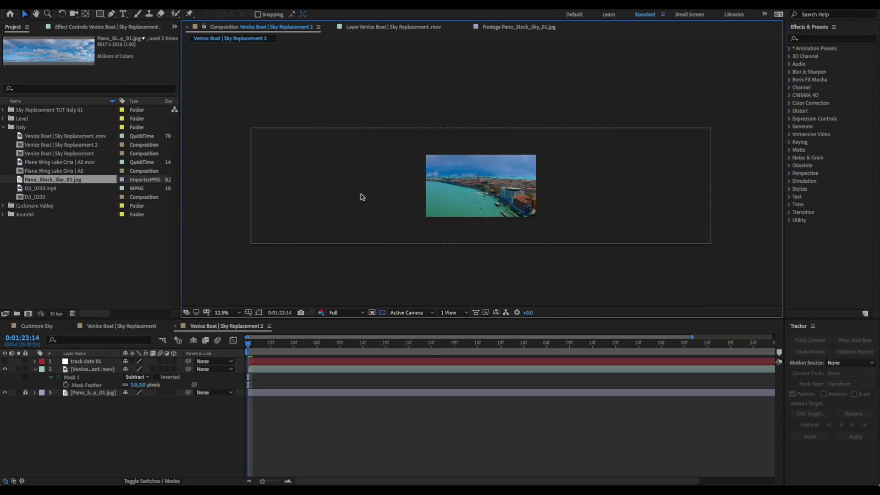
click(90, 398)
click(82, 393)
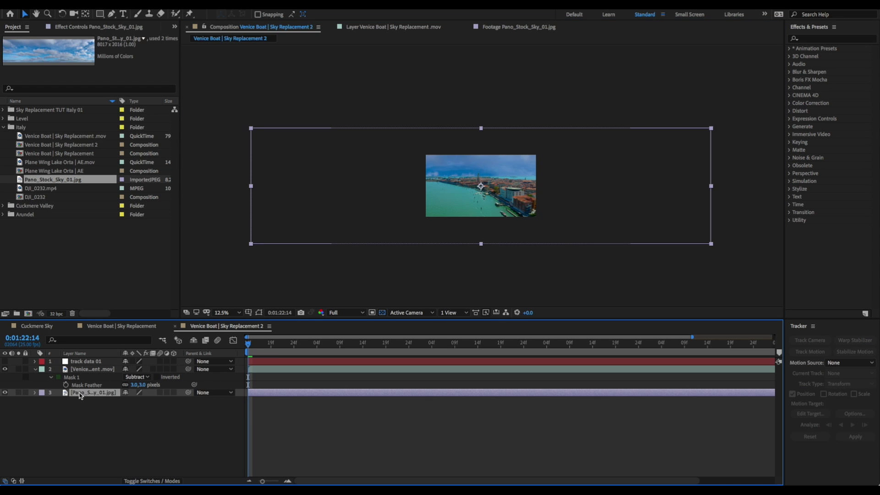
drag(252, 244, 408, 210)
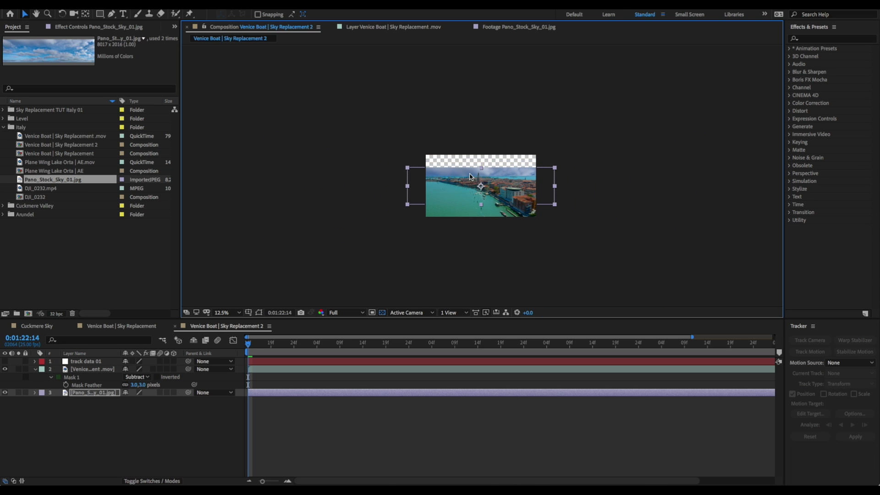
- Move the panoramic sky up behind the skyline and narrow it horizontally until it is only slightly wider than the frame
drag(471, 176, 471, 152)
scroll(471, 153, up, 2)
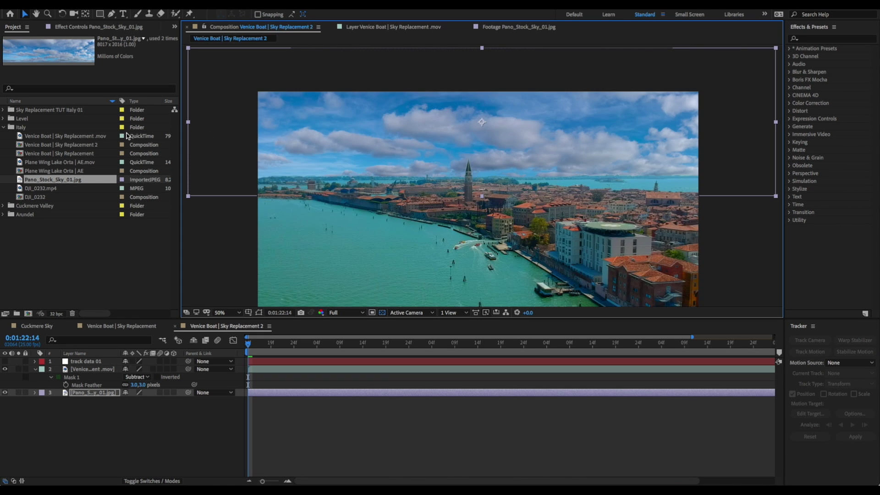
drag(188, 122, 293, 129)
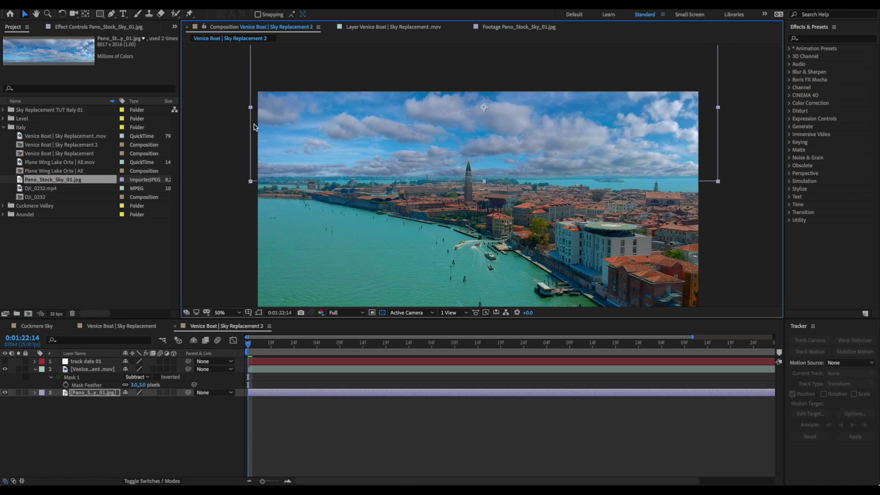
drag(251, 108, 241, 109)
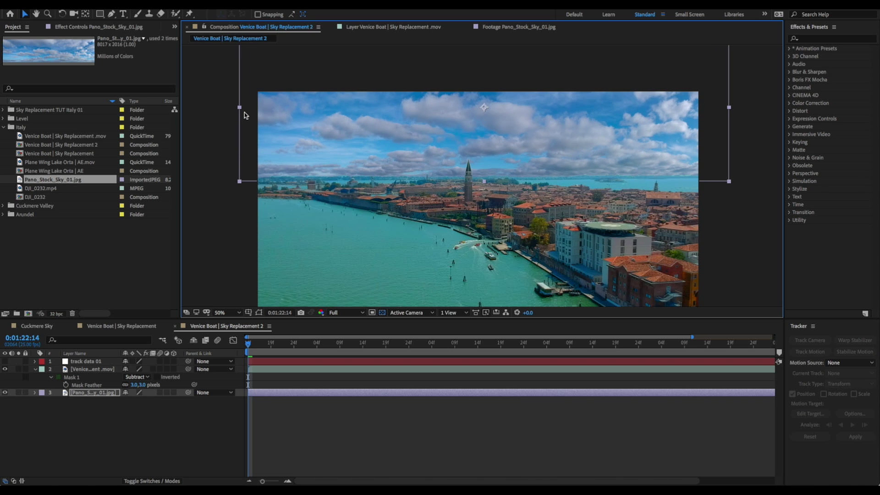
- Lower the panoramic sky so its lowest clouds sit on the horizon beside the bell tower
key(period)
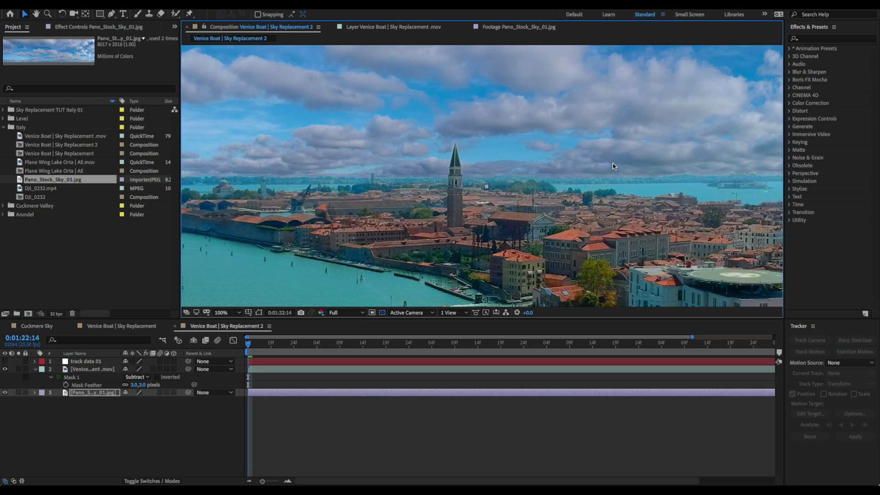
drag(603, 159, 603, 194)
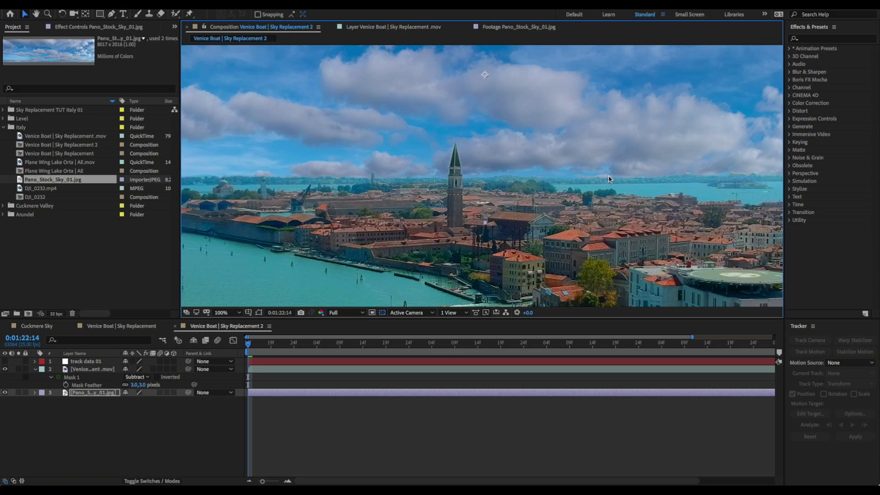
key(comma)
mouse_move(592, 126)
mouse_down()
mouse_move(591, 107)
mouse_move(592, 130)
mouse_up()
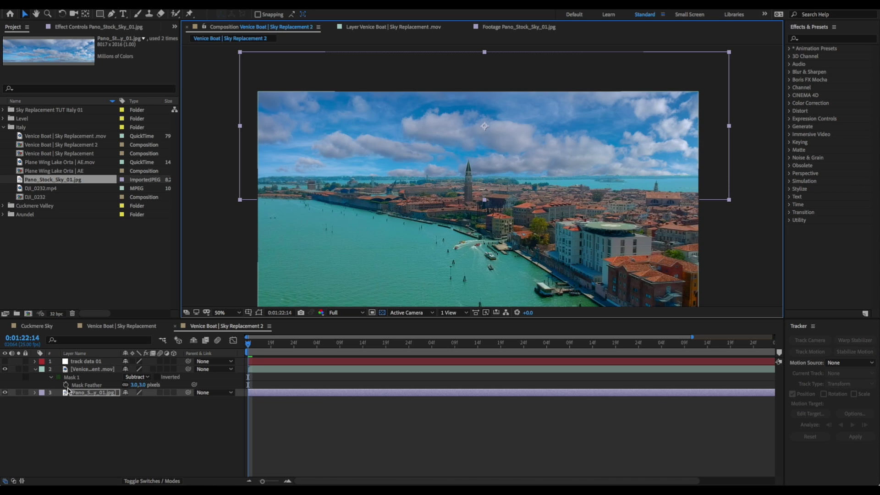
- Collapse the Venice footage layer's properties and parent the Pano_Stock_Sky_01.jpg layer to "track data 01"
click(34, 370)
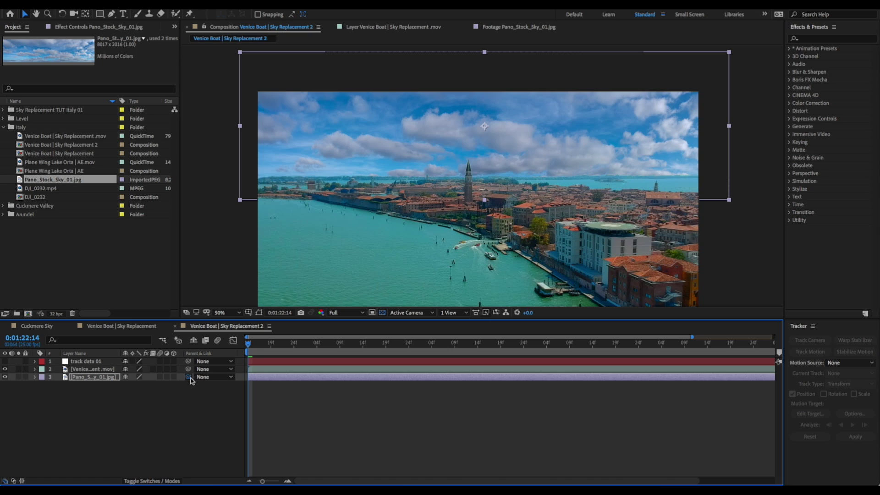
drag(188, 376, 86, 364)
- Preview the composition twice to check the sky's motion and the mask around the bell tower, returning to the first frame
key(space)
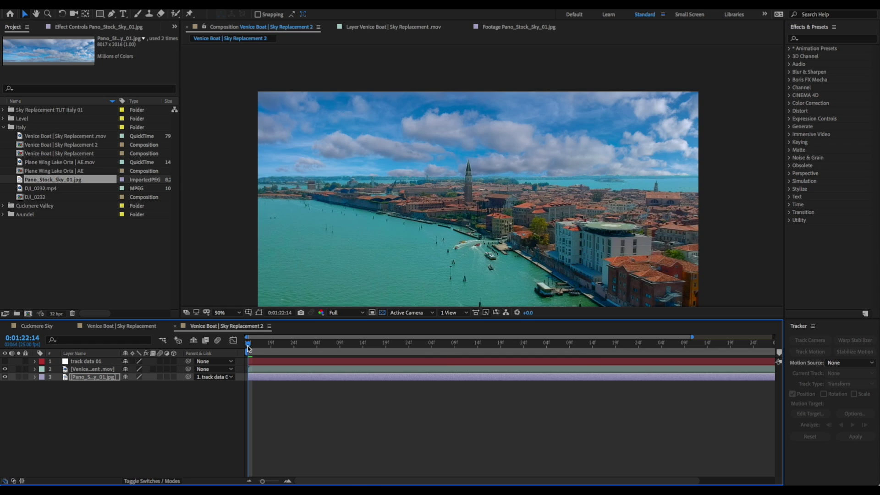
key(space)
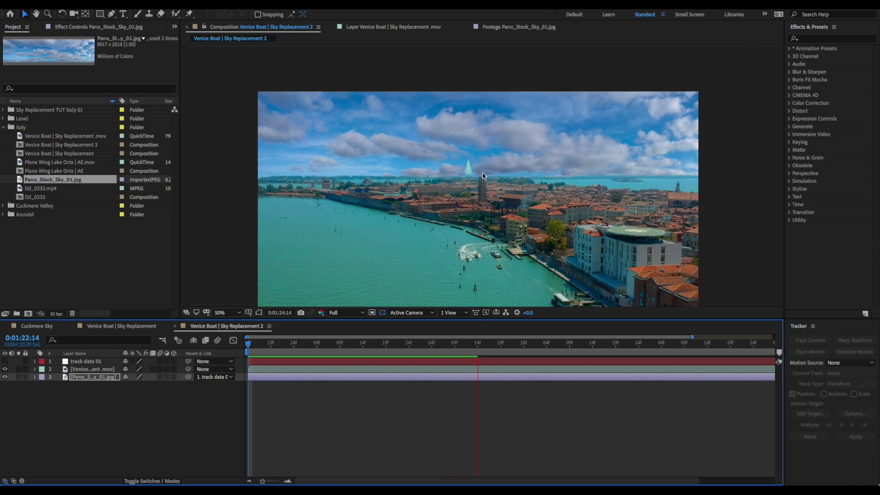
key(space)
drag(467, 344, 245, 353)
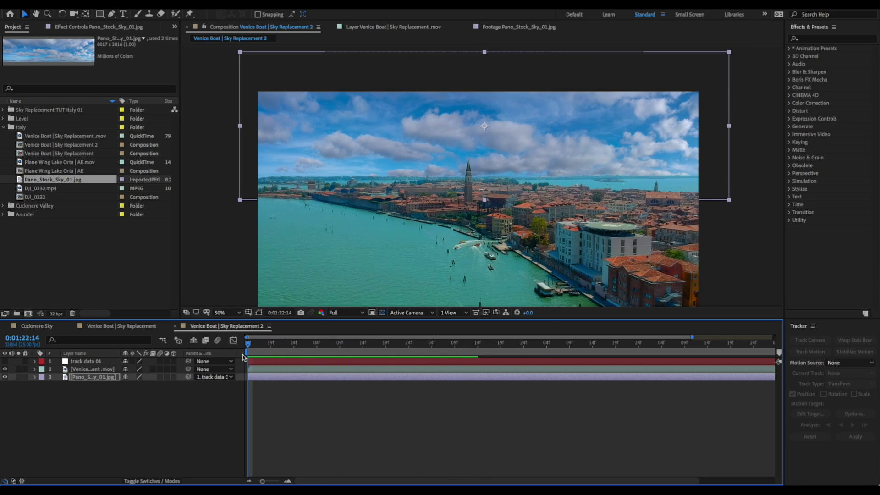
key(space)
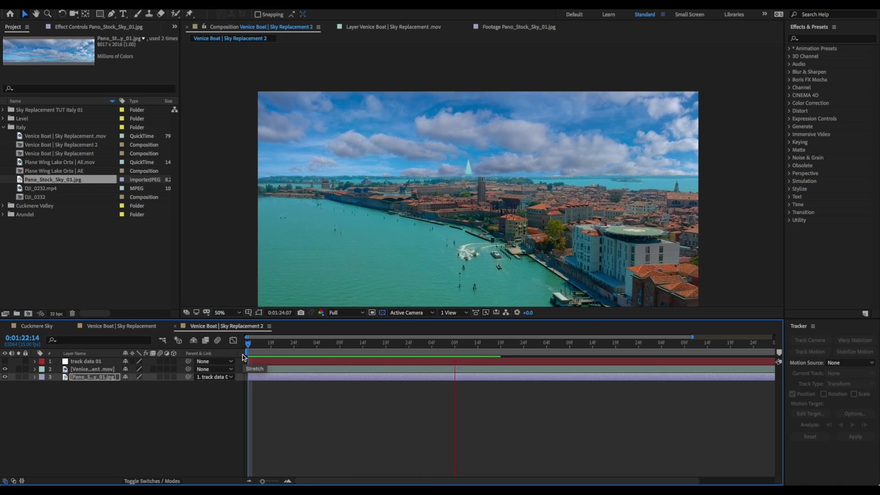
key(space)
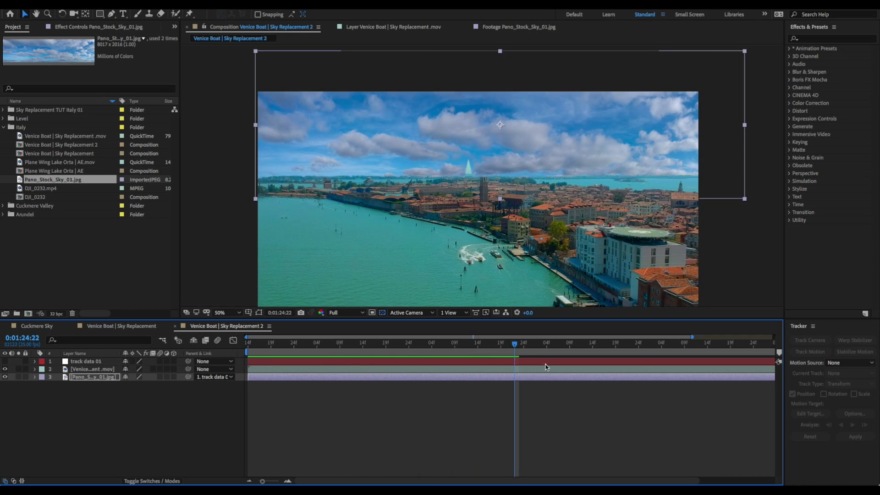
drag(515, 345, 245, 352)
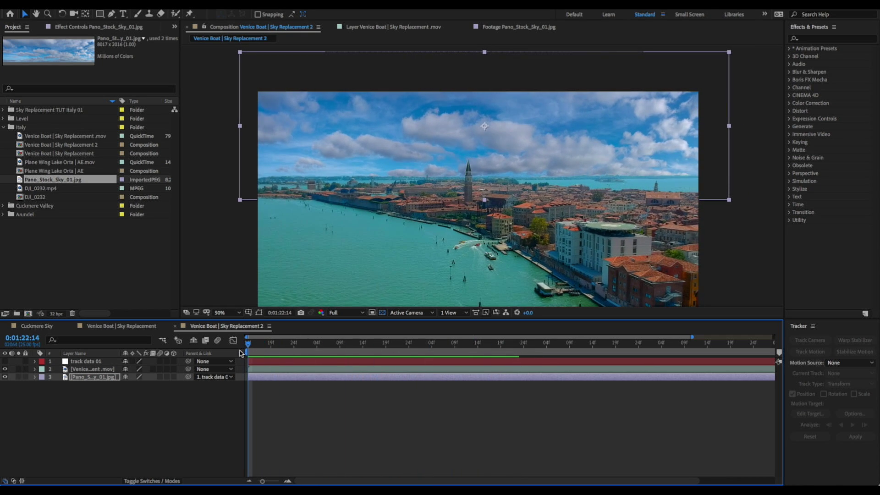
- Reveal the Mask 1 properties of the Venice footage layer and enable Mask Path keyframing at 0:01:22:14
click(266, 371)
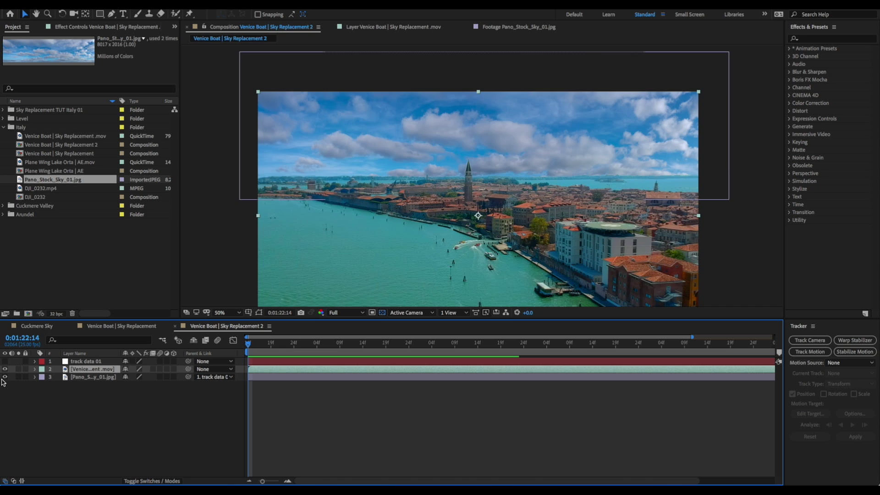
click(35, 370)
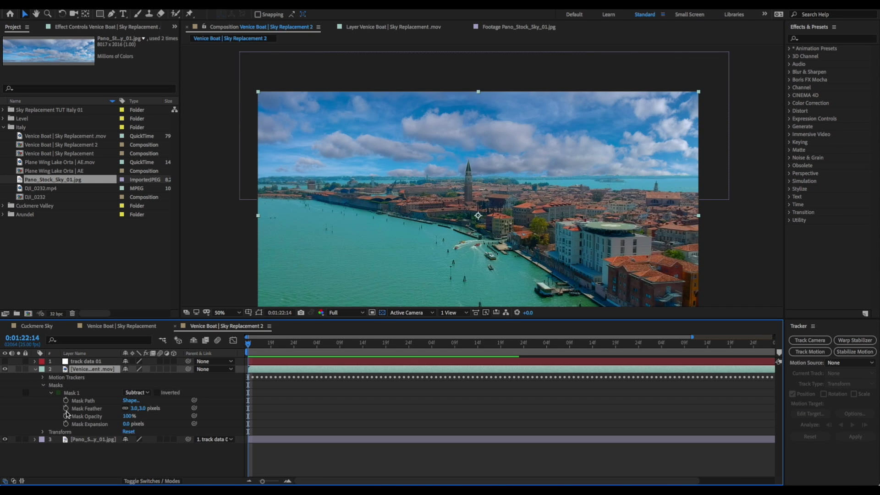
click(35, 369)
key(m)
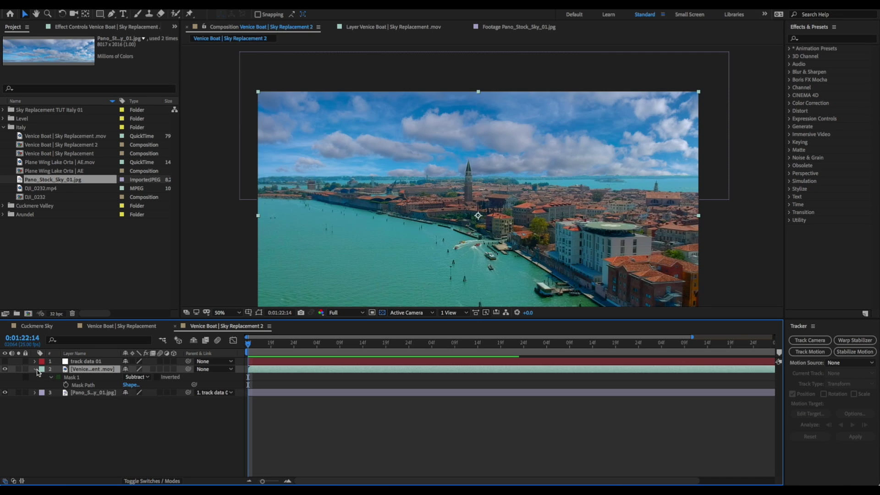
key(m)
key(m)
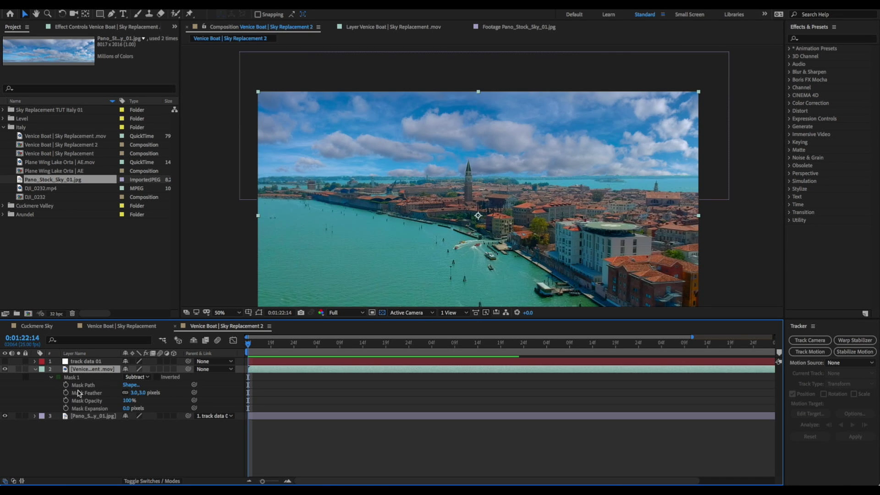
click(66, 386)
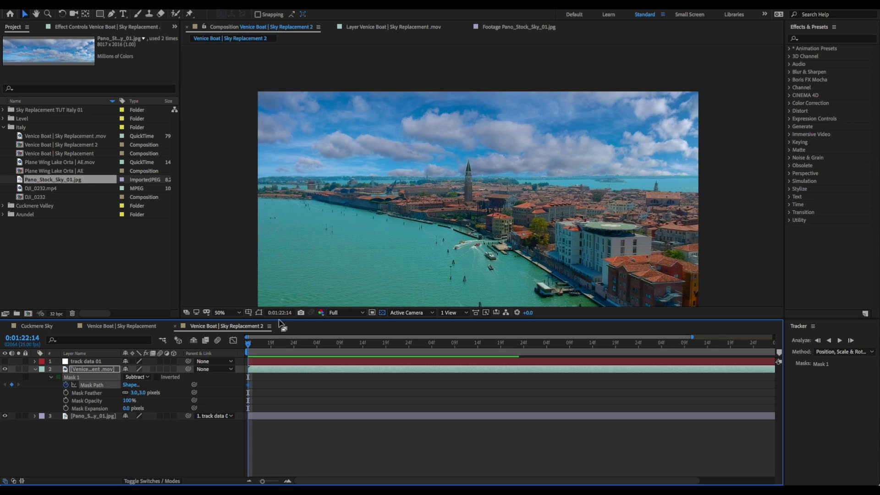
- Show the mask outline in the viewer and delete the stray mask point just left of the bell tower
click(259, 313)
scroll(466, 166, up, 4)
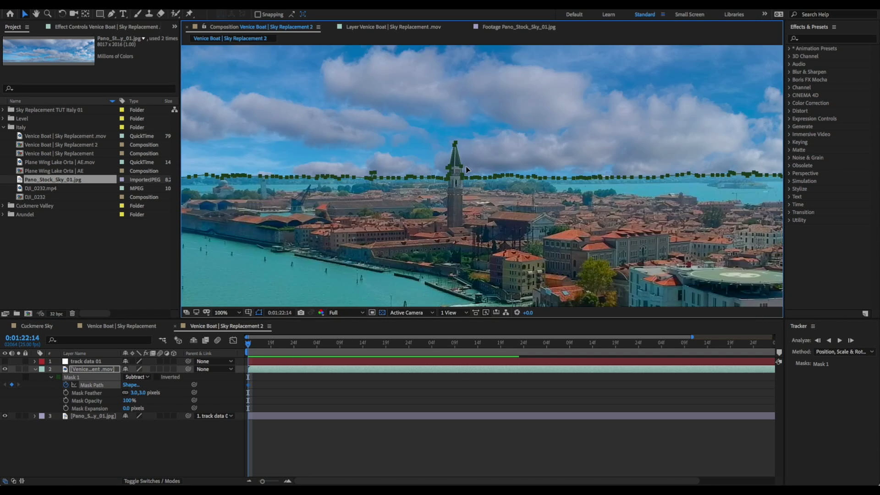
scroll(460, 183, up, 2)
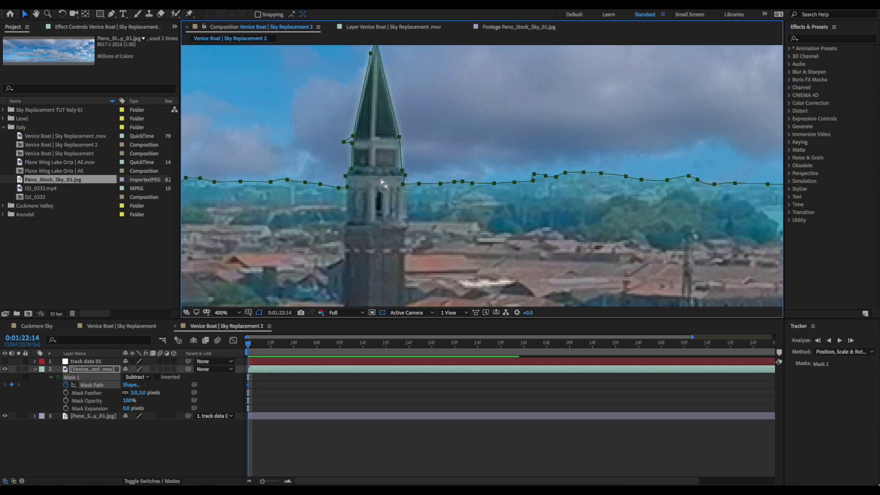
click(343, 131)
click(344, 143)
key(Delete)
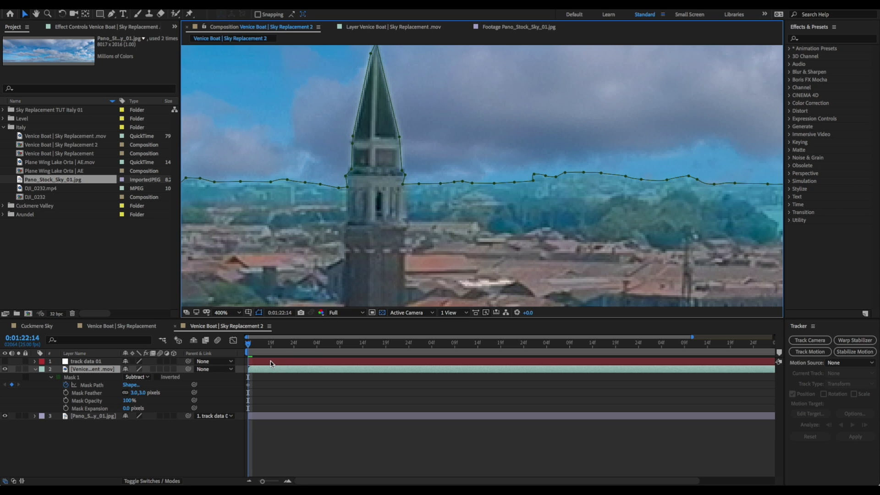
- Play forward to 0:01:22:21 and add a Mask Path keyframe there
key(space)
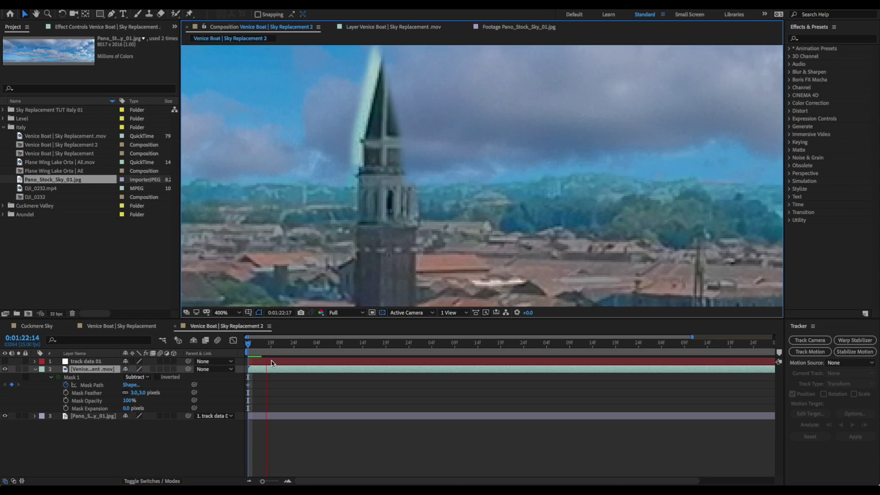
key(space)
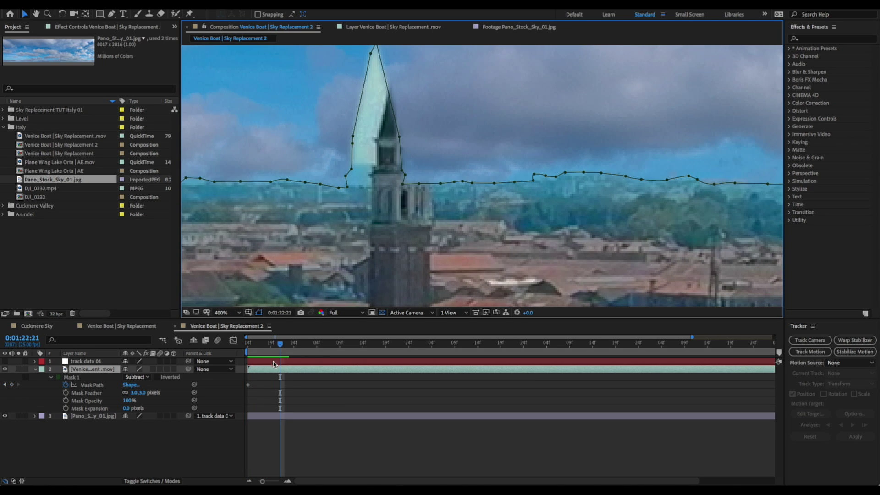
click(11, 385)
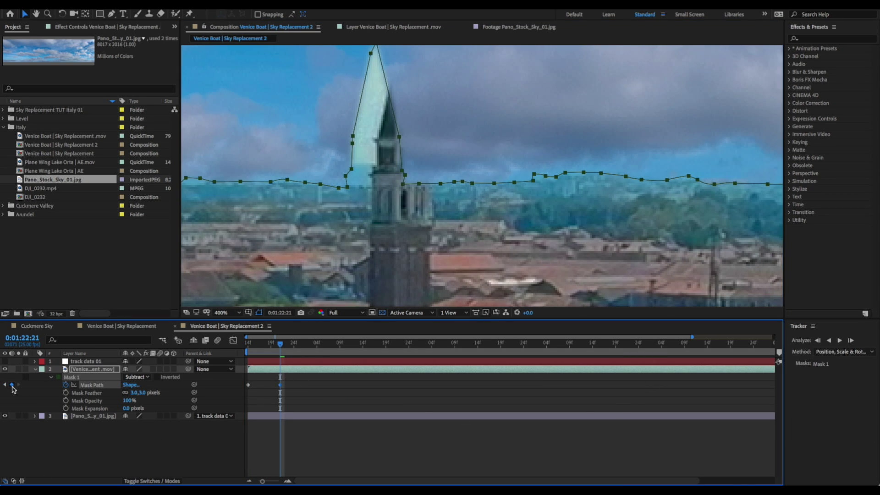
click(346, 188)
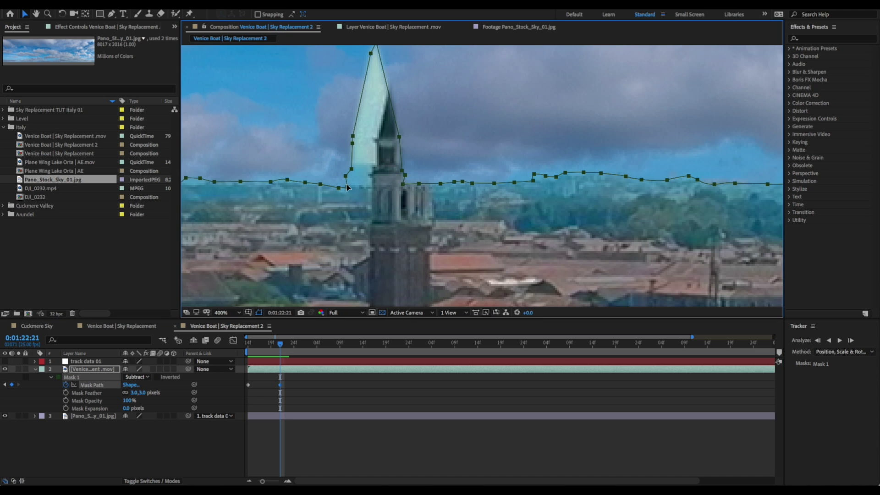
click(334, 157)
click(346, 188)
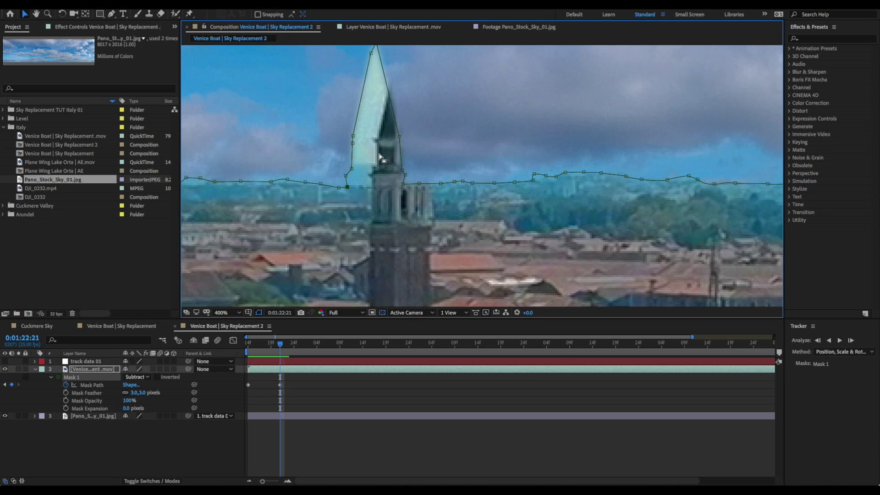
drag(393, 157, 406, 227)
key(grave)
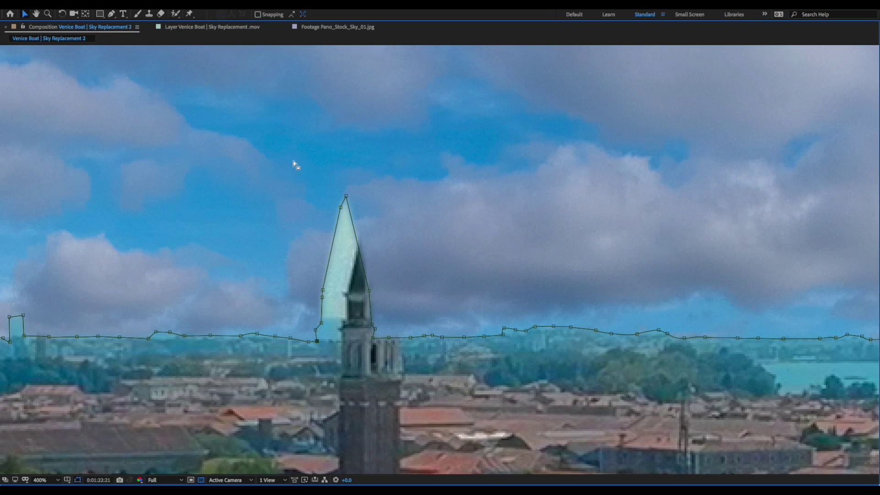
drag(321, 162, 386, 362)
drag(305, 166, 349, 370)
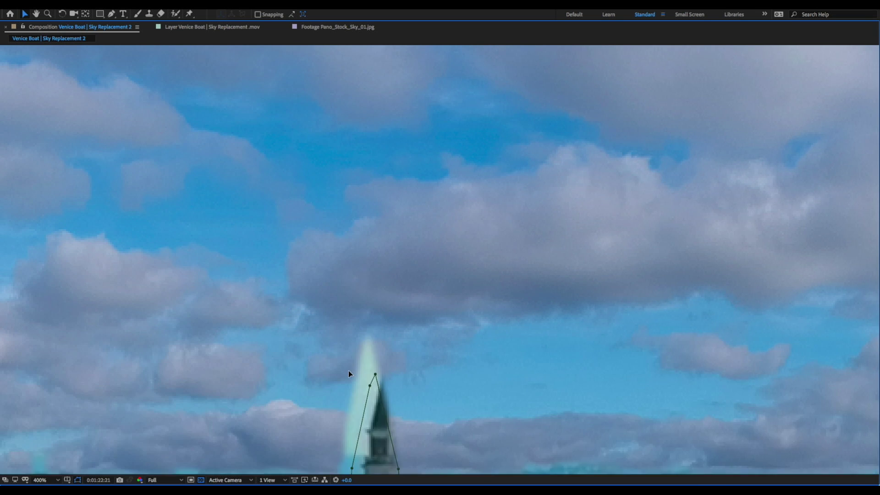
key(super+z)
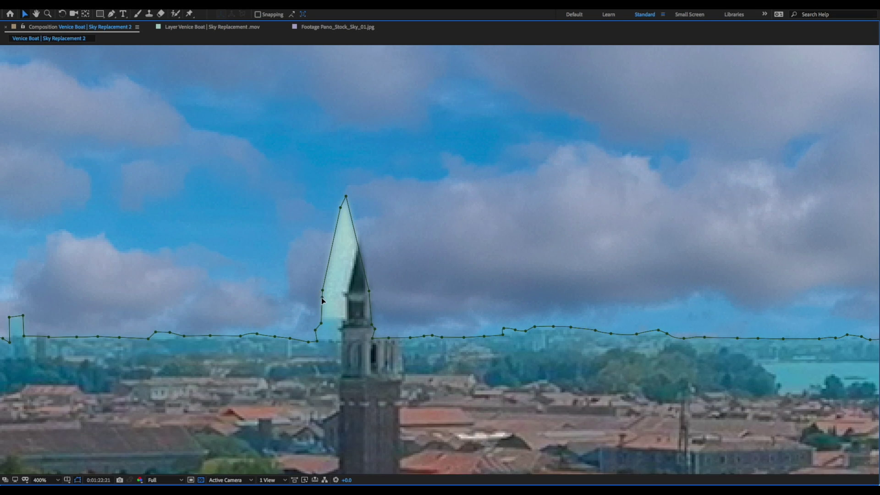
- At 0:01:22:21, shift the tower section of the mask right onto the bell tower and delete the surplus point at its right base
click(317, 342)
drag(343, 355, 384, 180)
drag(373, 339, 400, 338)
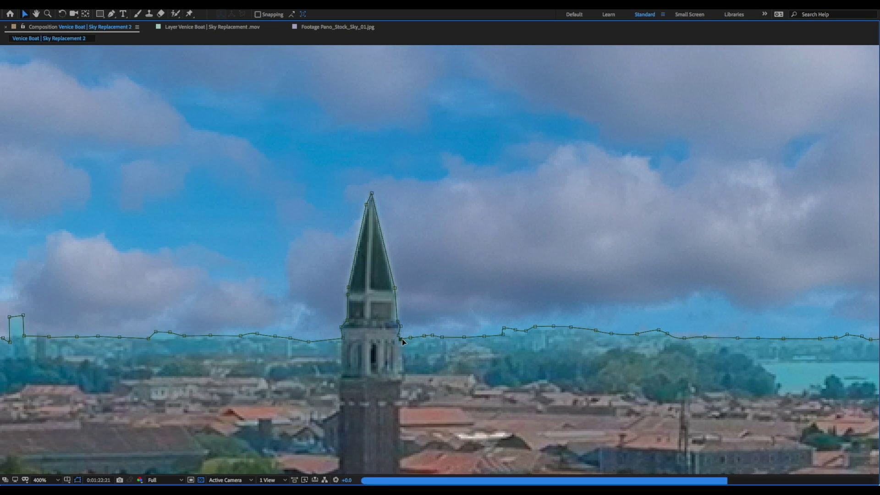
key(Delete)
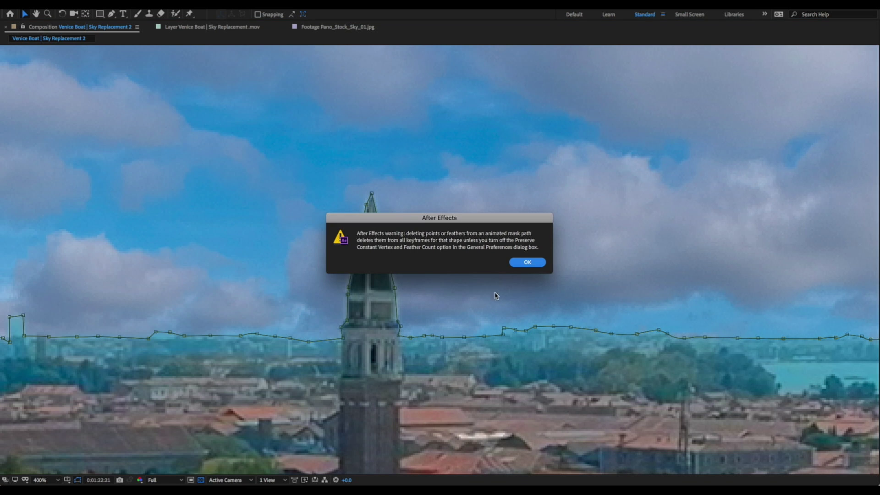
click(527, 262)
key(grave)
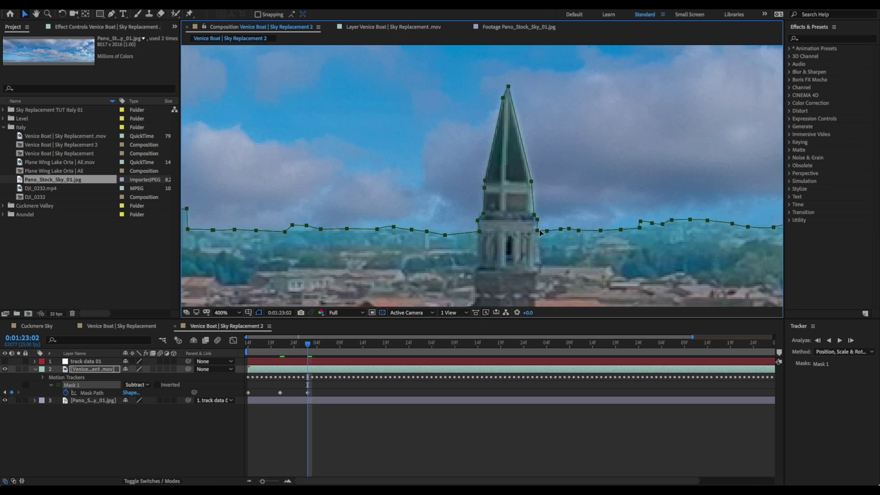
- Advance a few frames past 0:01:23:02 and shift the mask right to realign it with the bell tower
key(grave)
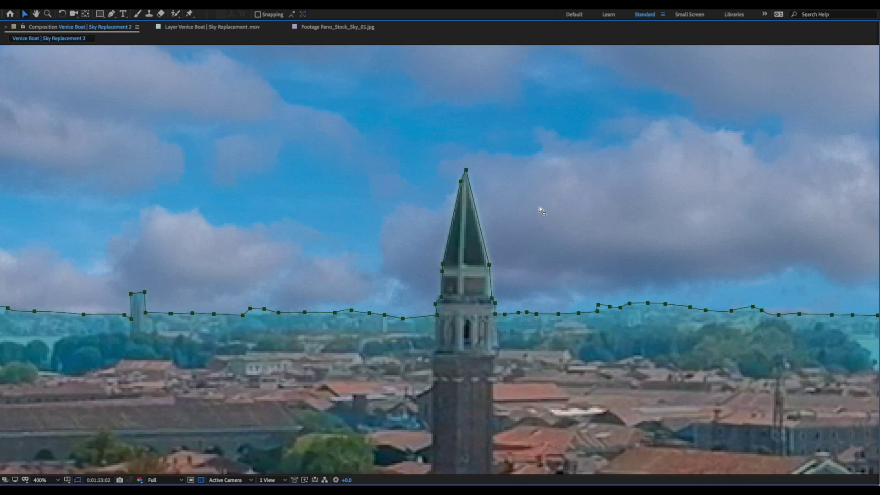
key(Page_Down)
key(Page_Down)
key(Page_Down)
key(Page_Down)
key(Page_Down)
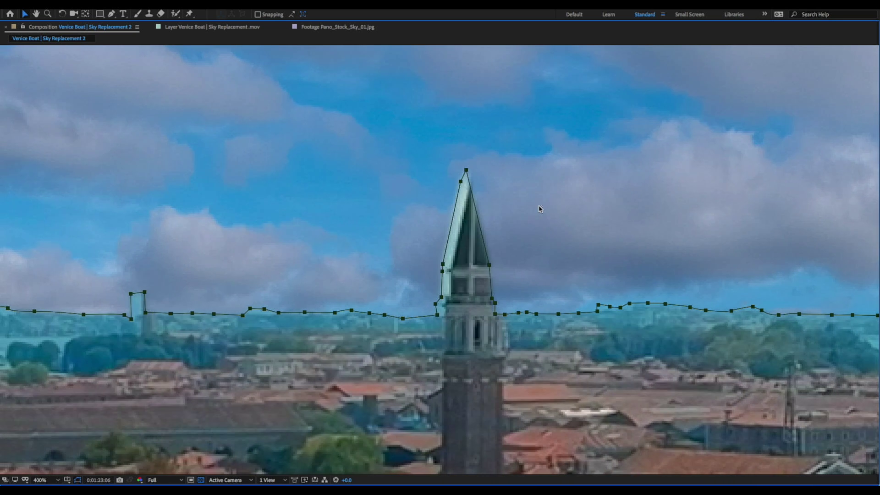
drag(489, 265, 500, 265)
key(Page_Down)
key(Page_Down)
key(Page_Down)
key(Page_Down)
- Move on to 0:01:24:01 and realign the mask with the bell tower and skyline
key(grave)
key(Page_Down)
key(Page_Down)
key(Page_Down)
key(Page_Down)
key(Page_Down)
key(Page_Down)
key(Page_Down)
key(Page_Down)
key(Page_Down)
key(Page_Down)
key(Page_Down)
key(Page_Down)
key(Page_Down)
key(Page_Down)
key(Page_Down)
drag(491, 231, 528, 233)
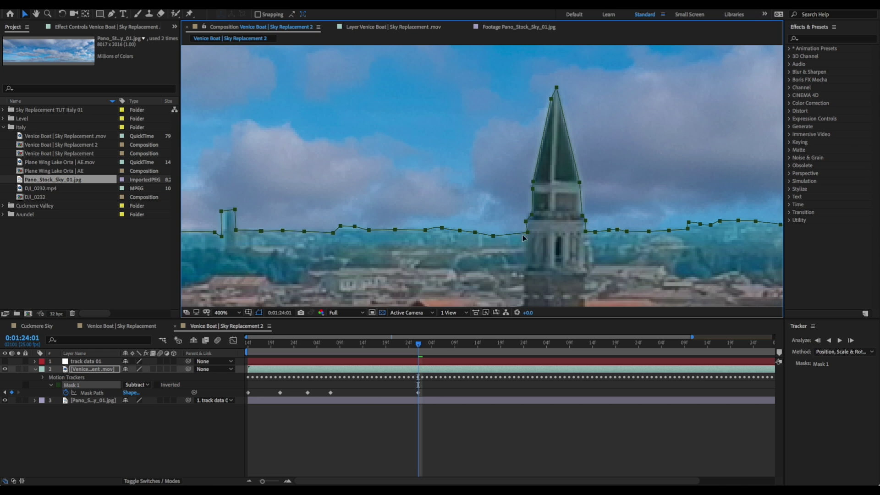
- Realign the mask with the bell tower and skyline at intervals through the rest of the clip, up to 0:01:27:23
drag(418, 345, 507, 349)
drag(528, 232, 558, 236)
drag(506, 345, 579, 345)
drag(292, 233, 310, 231)
drag(260, 194, 292, 228)
drag(579, 345, 662, 348)
key(grave)
drag(360, 262, 377, 254)
key(space)
key(space)
key(grave)
key(space)
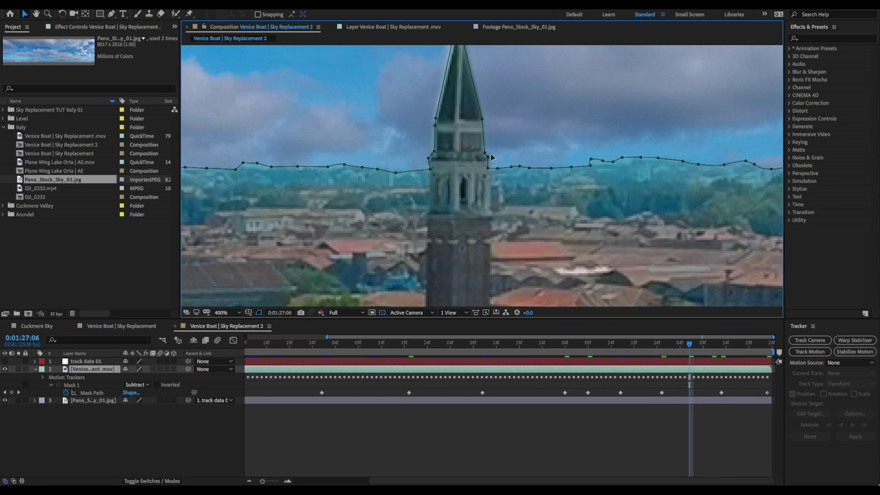
- Deselect the mask and preview the composition from the first frame to check the animated mask and the sky's coverage
scroll(435, 178, down, 3)
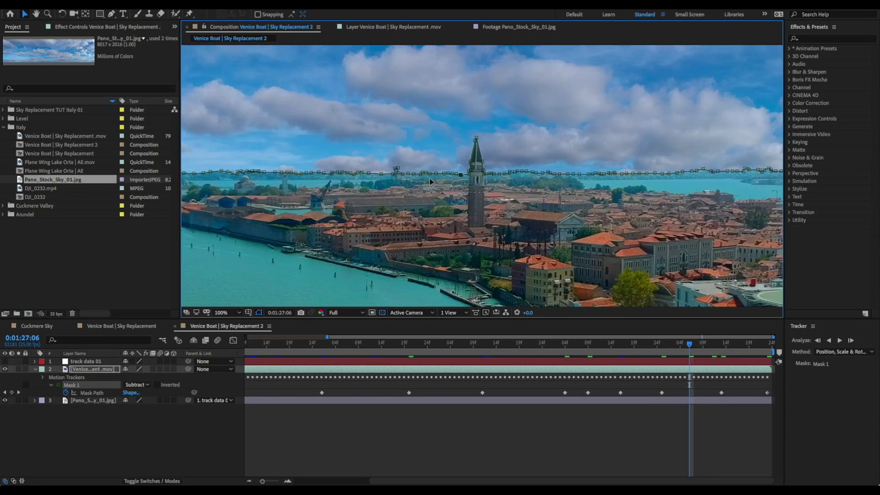
drag(218, 59, 422, 152)
click(298, 422)
key(space)
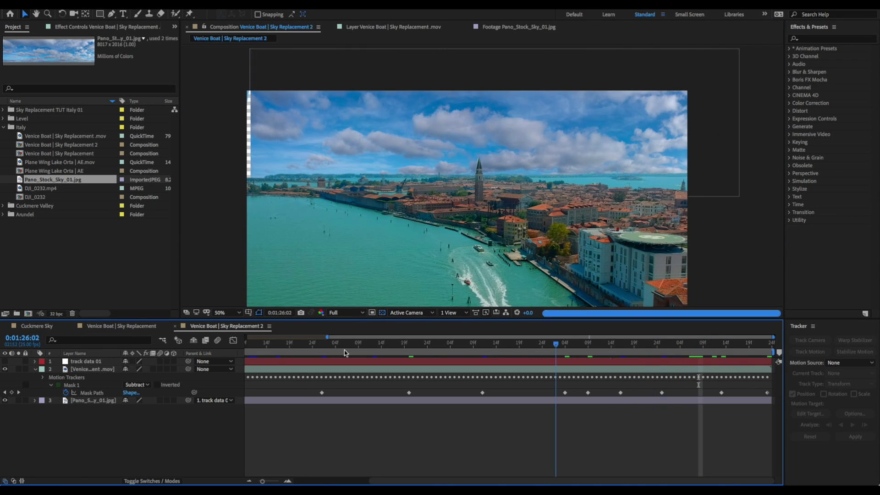
key(Home)
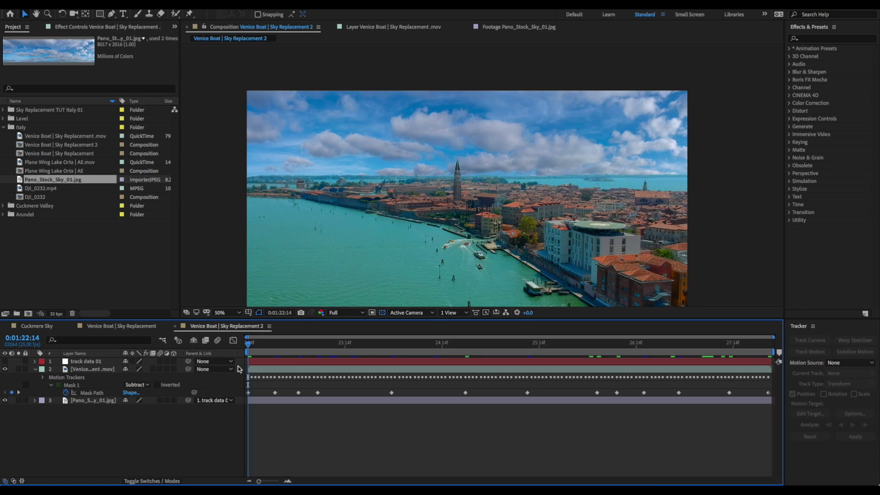
key(space)
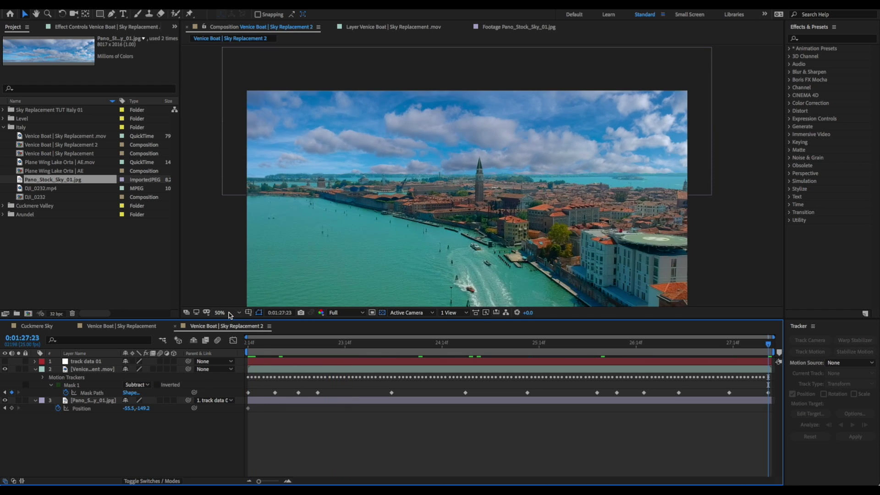
- Add an adjustment layer directly above the Pano_Stock_Sky_01.jpg layer and collapse the Venice footage layer's properties
click(227, 312)
click(229, 323)
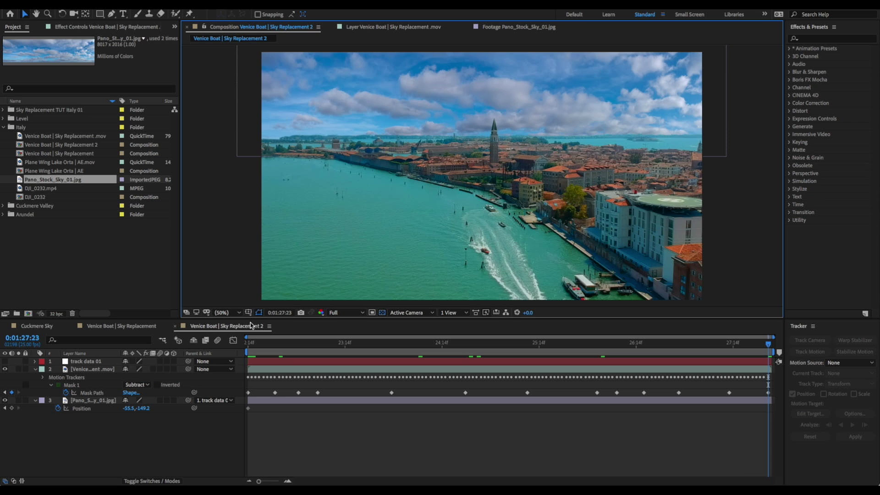
click(98, 370)
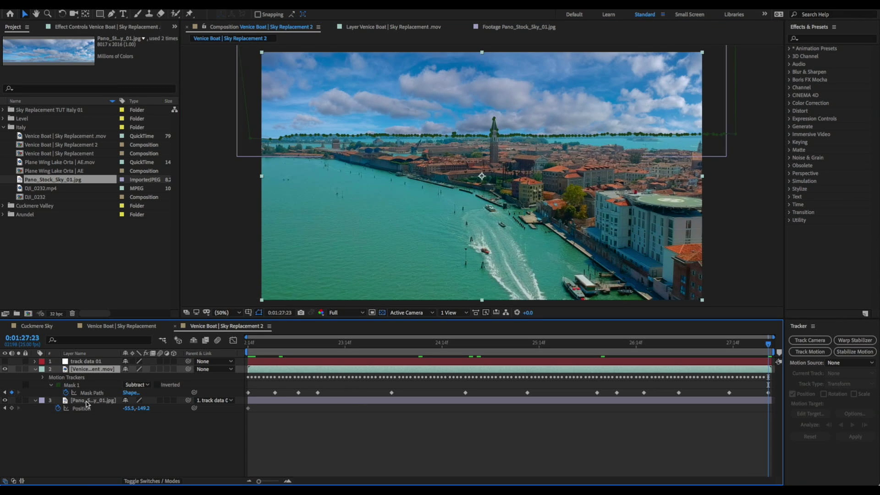
click(88, 401)
click(163, 4)
mouse_move(170, 9)
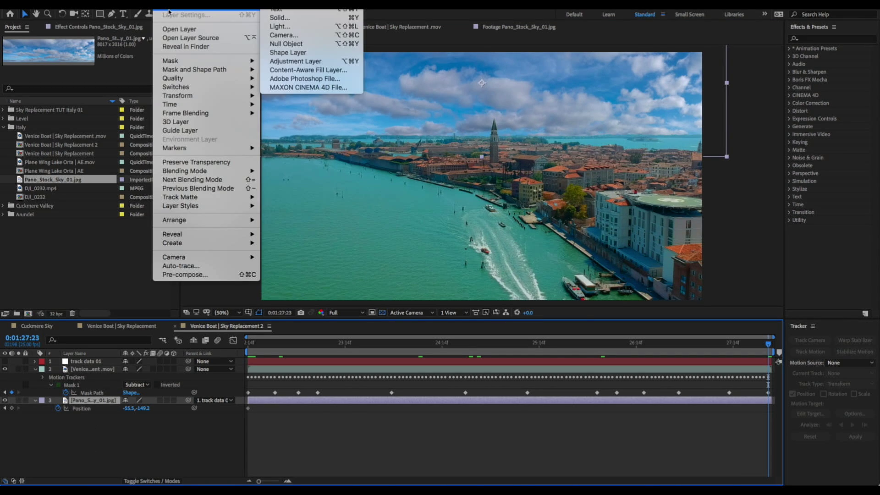
click(296, 61)
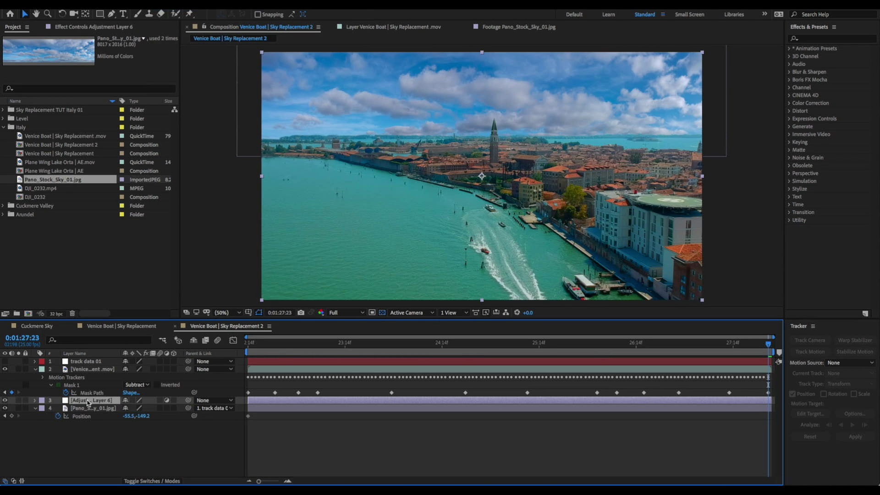
drag(103, 402, 96, 401)
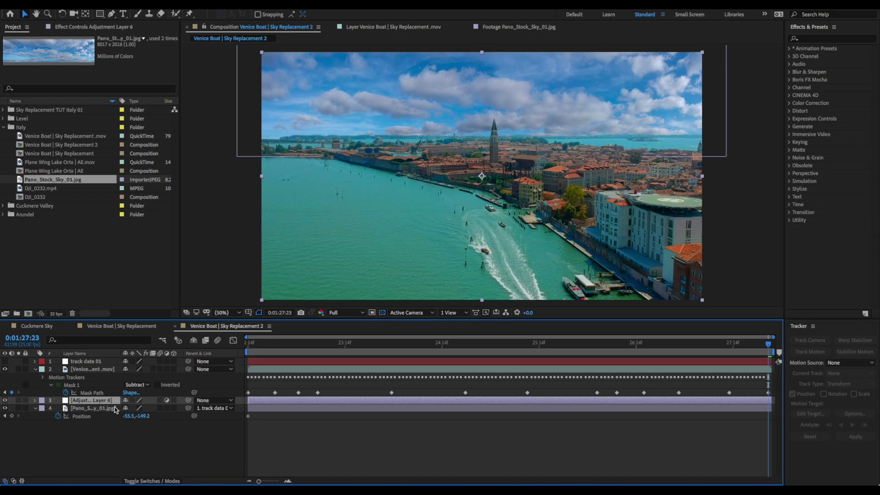
click(39, 370)
click(36, 369)
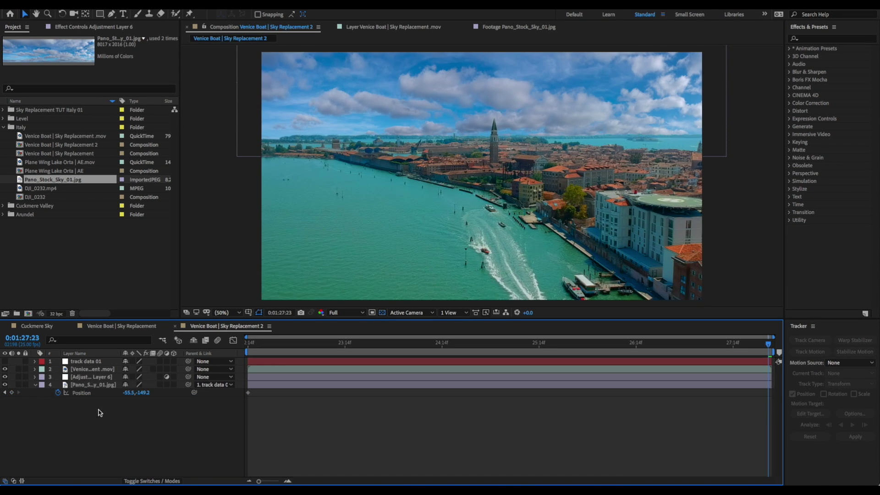
- Apply the Curves effect to the adjustment layer and raise the RGB curve's midtones and shadows slightly to brighten the sky
click(91, 378)
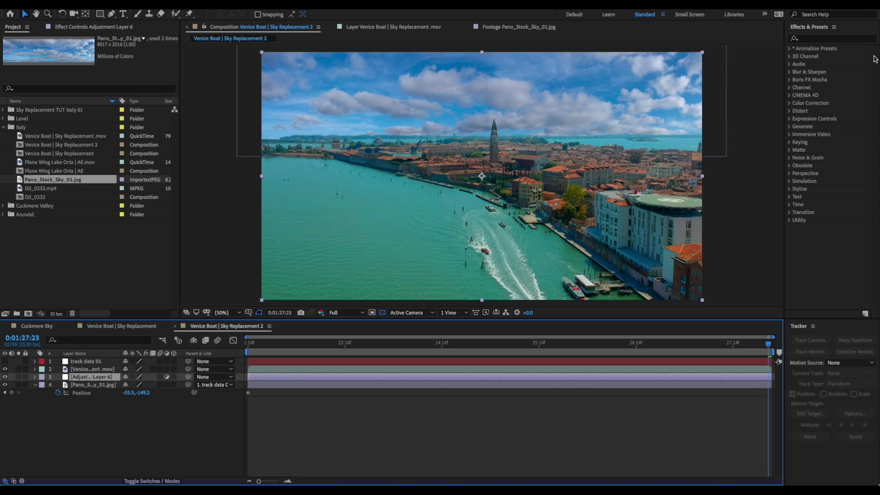
click(812, 41)
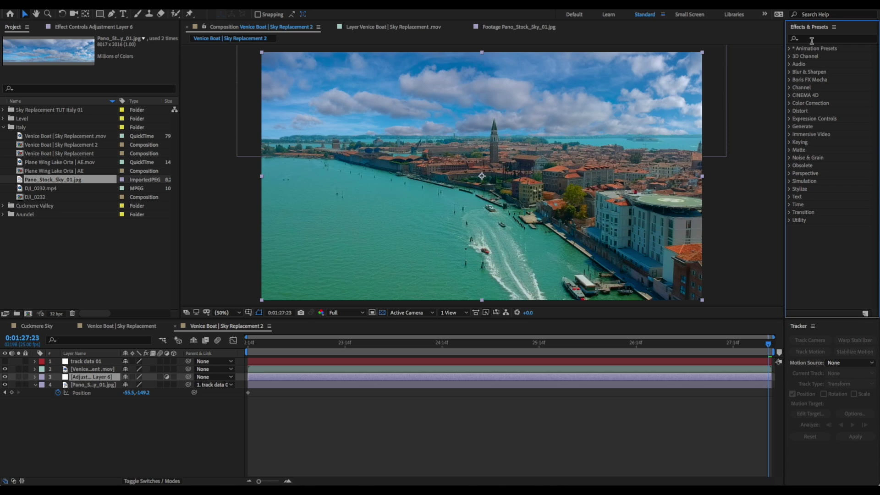
click(821, 39)
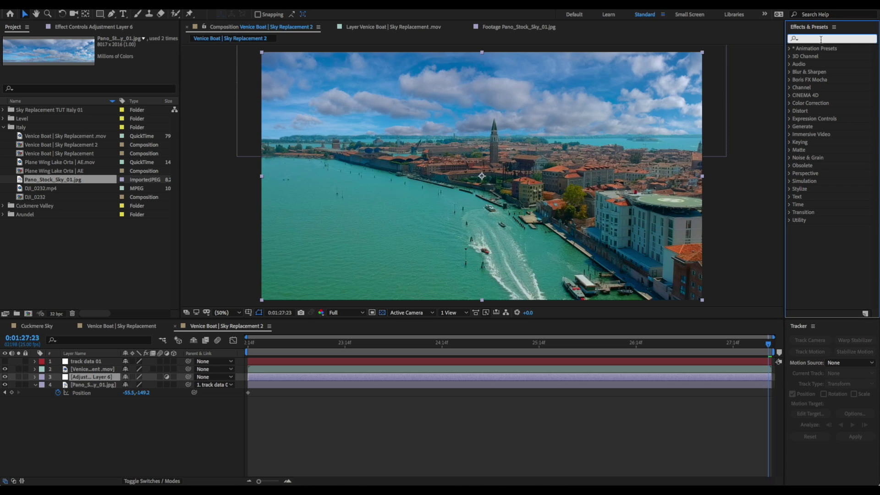
text(curves)
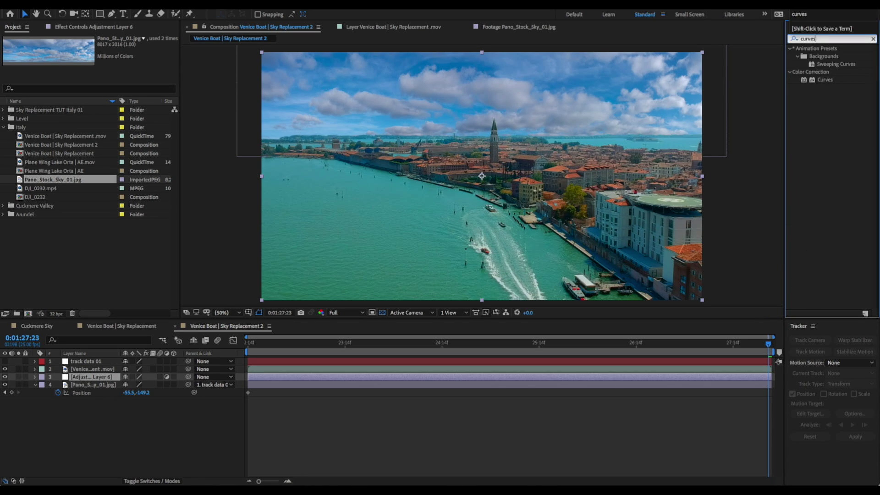
double_click(824, 81)
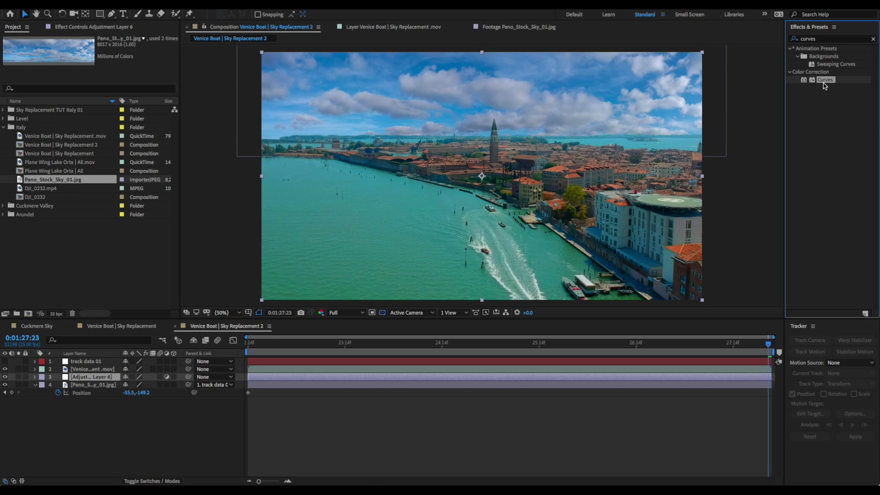
drag(33, 188, 32, 184)
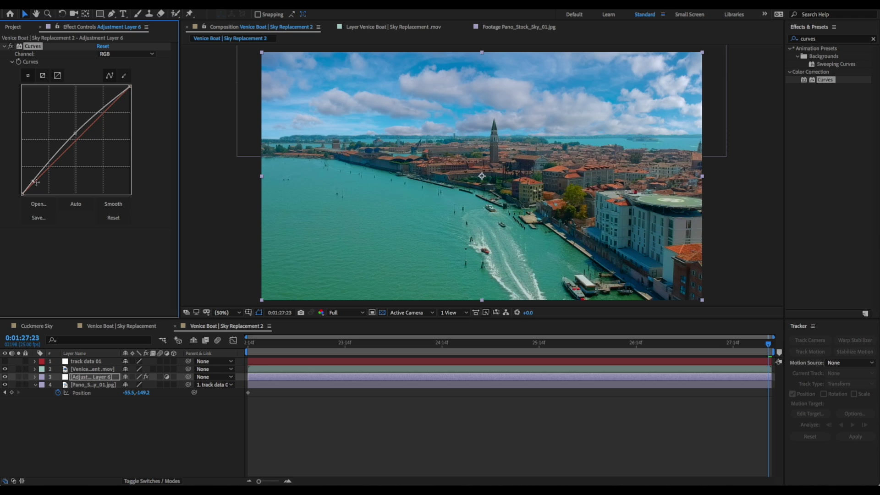